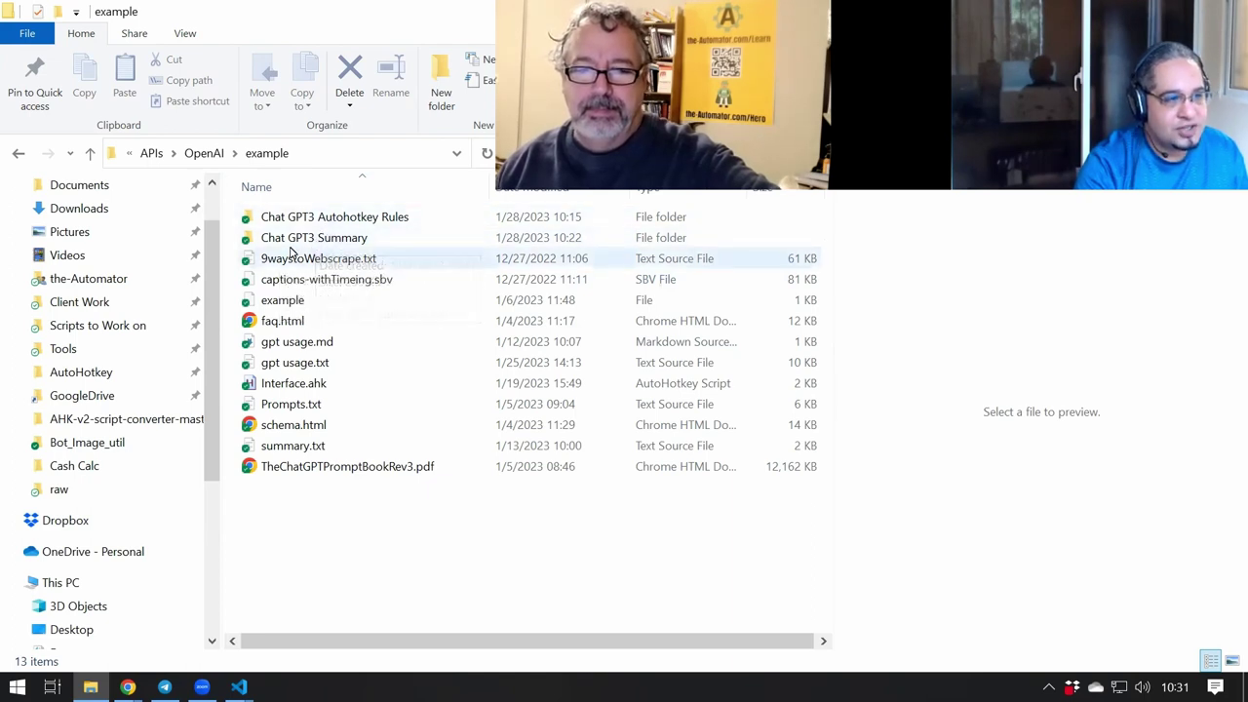
Step: Open the Chat GPT3 Summary folder to show lib and GPT3 Summary.ahk
left_click(351, 246)
double_click(351, 246)
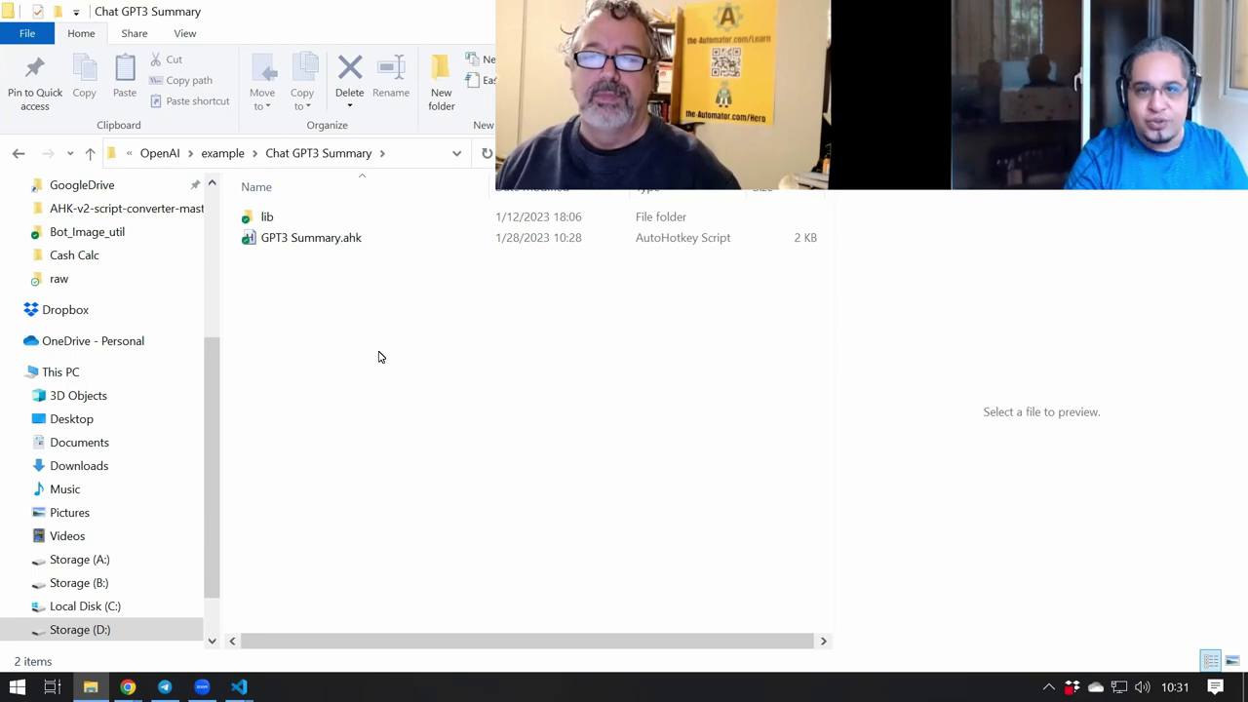
Step: Switch to the Chrome window showing the Ping Translation In Spanish chat
mouse_move(128, 687)
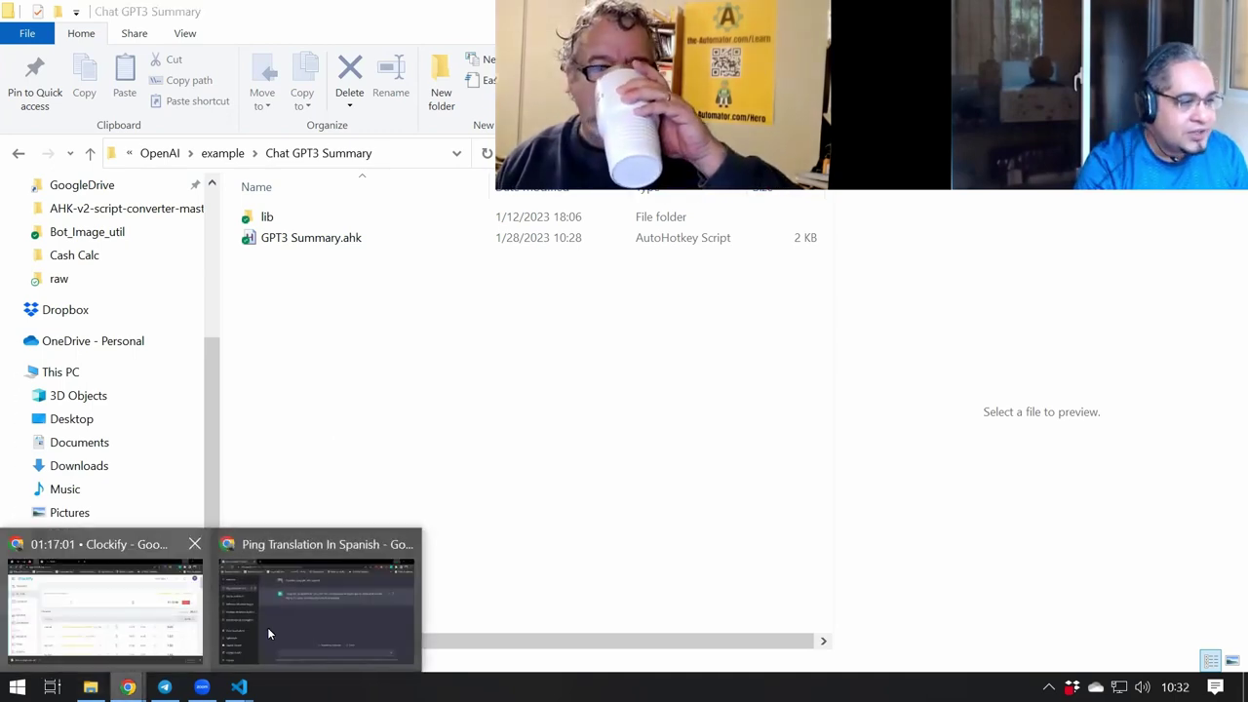
left_click(267, 626)
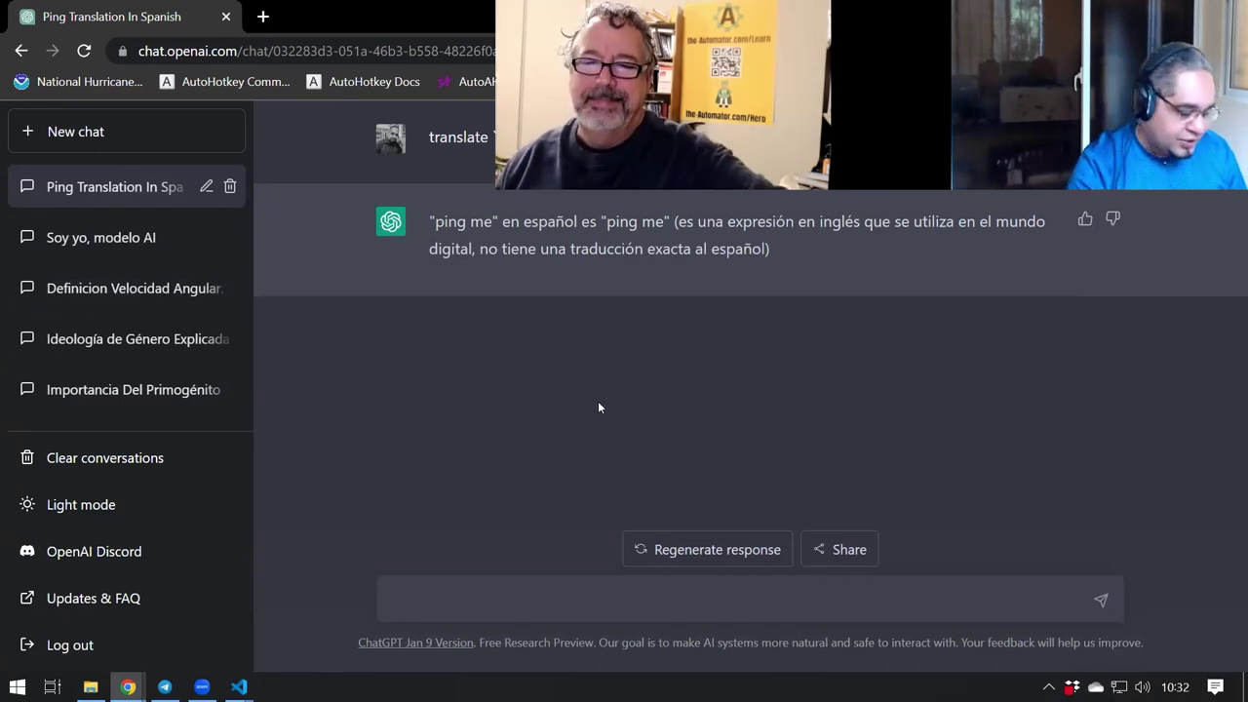
Step: Run the Ctrl+Shift+M hotkey to create a ChatGPTUsage Gmail draft listing all chat titles
key("ctrl+shift+m")
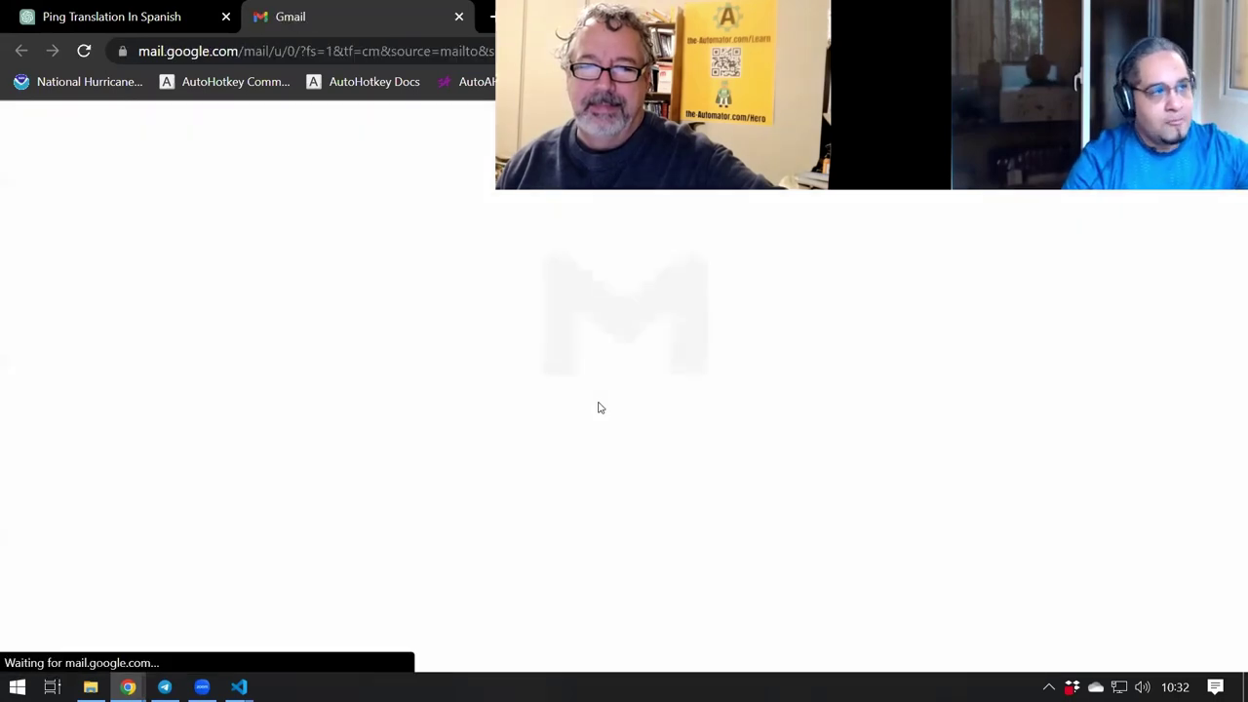
left_click_drag(235, 267, 56, 267)
scroll(124, 282, "down", 1)
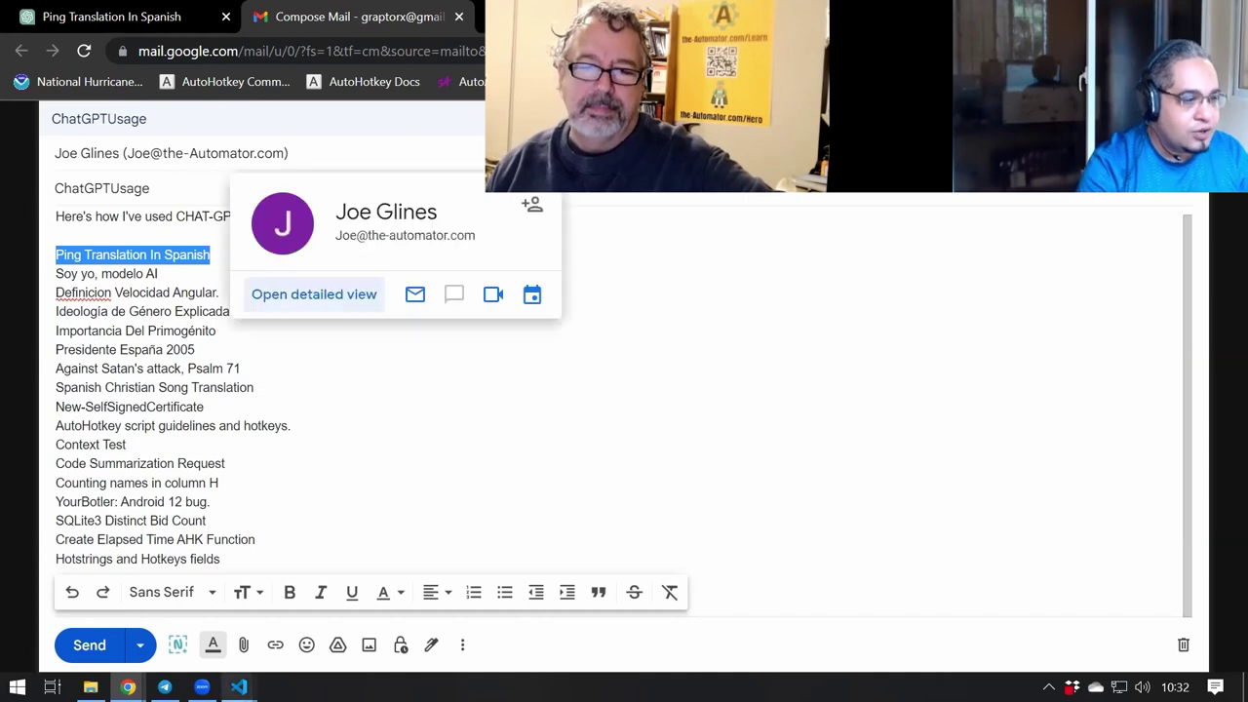
Step: Review the GPT3 Summary.ahk code and the chat title list, then return to ChatGPT
left_click(239, 686)
left_click(308, 627)
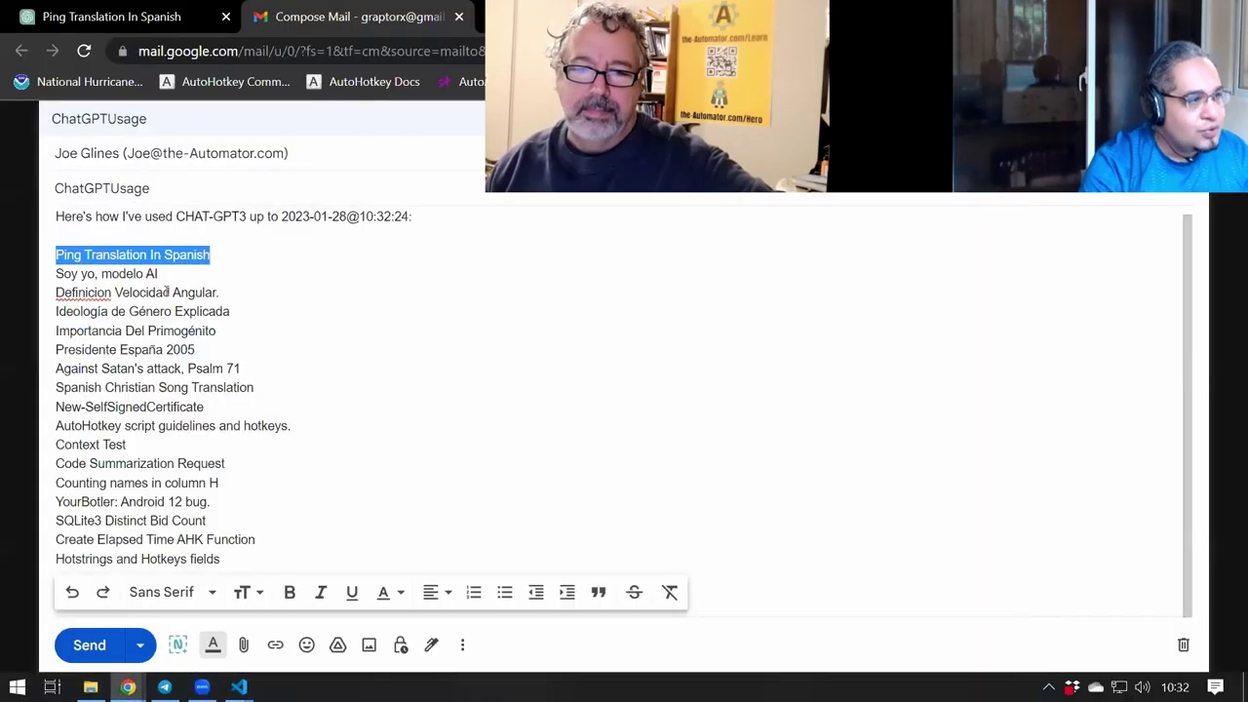
left_click_drag(66, 254, 111, 292)
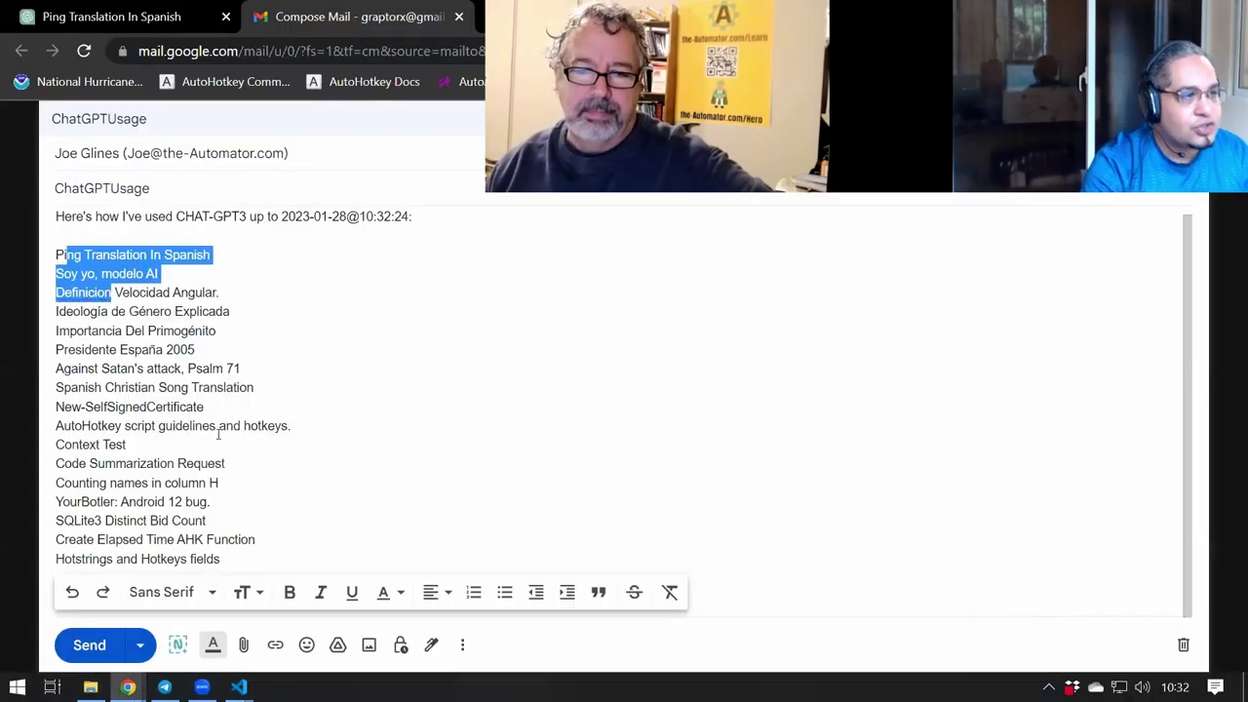
left_click_drag(219, 435, 45, 255)
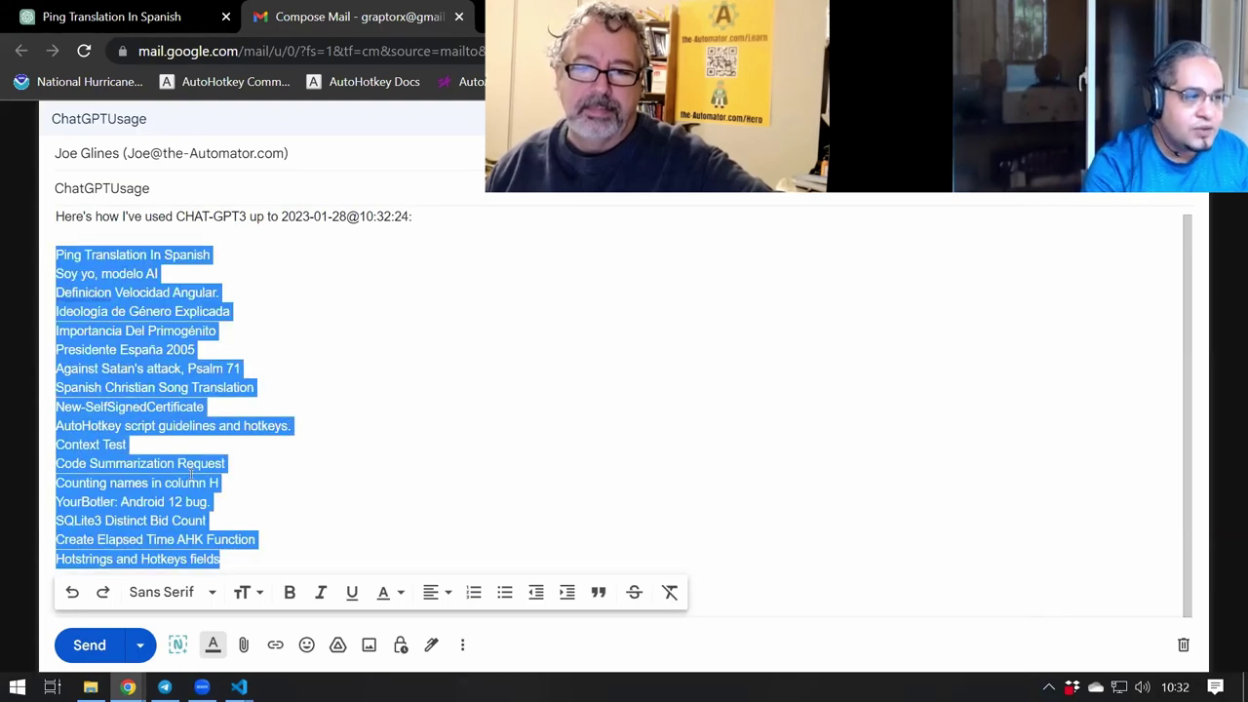
left_click_drag(220, 406, 53, 406)
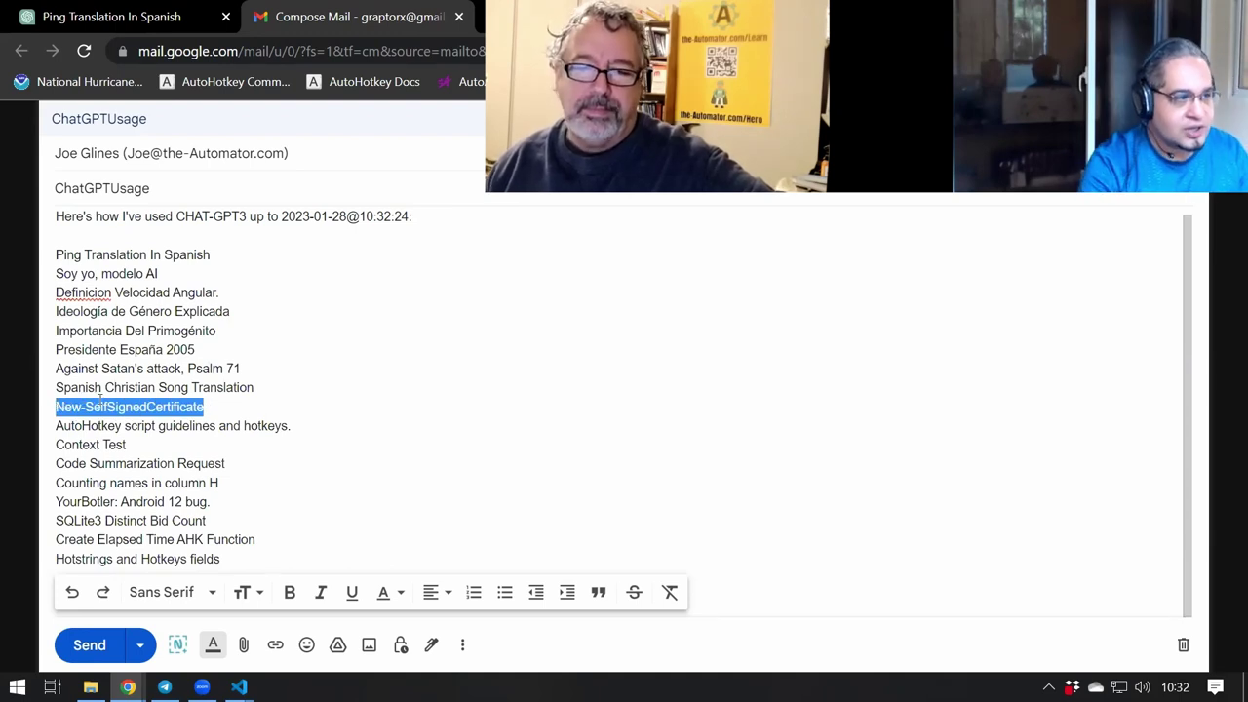
left_click(112, 16)
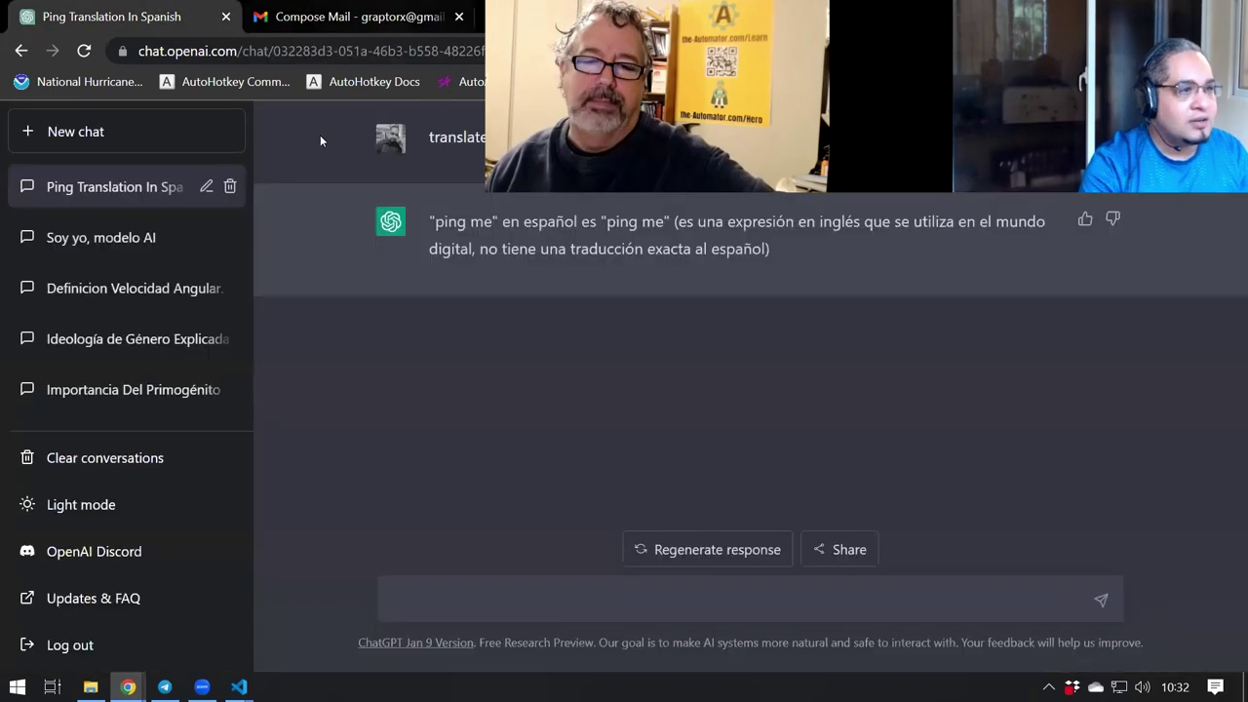
Step: Close the Compose Mail tab and start a new empty ChatGPT chat
left_click(459, 17)
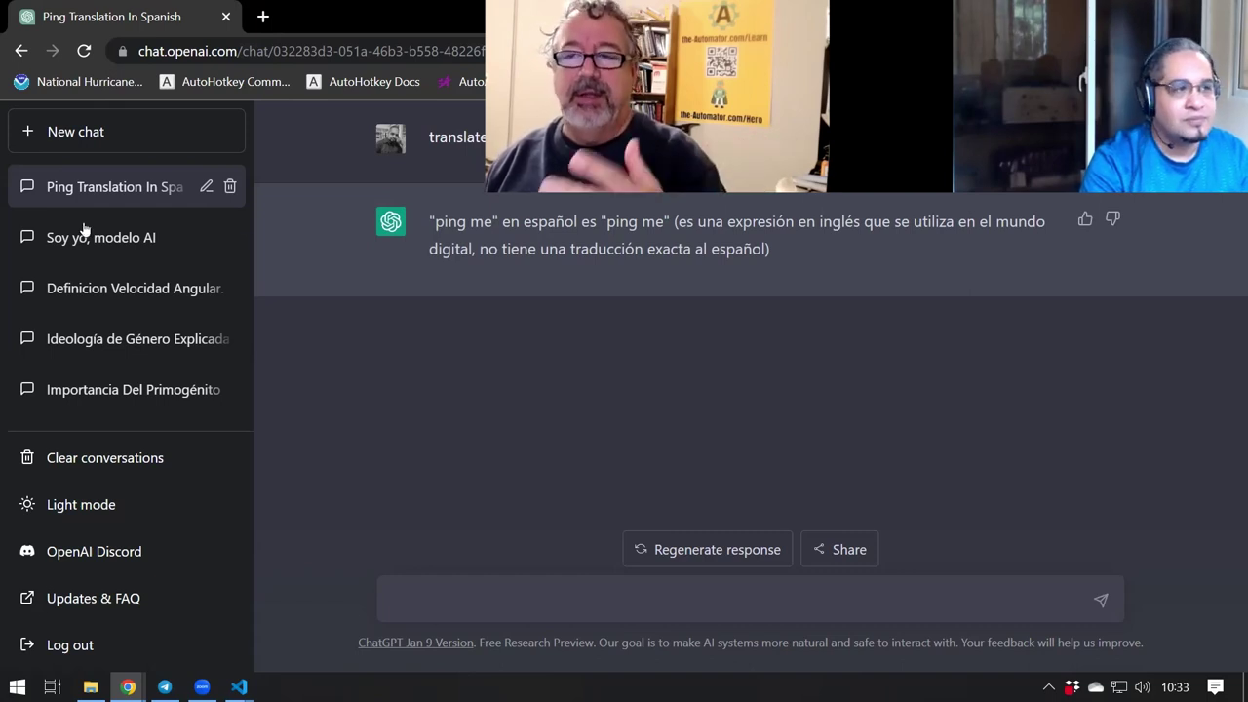
left_click(92, 131)
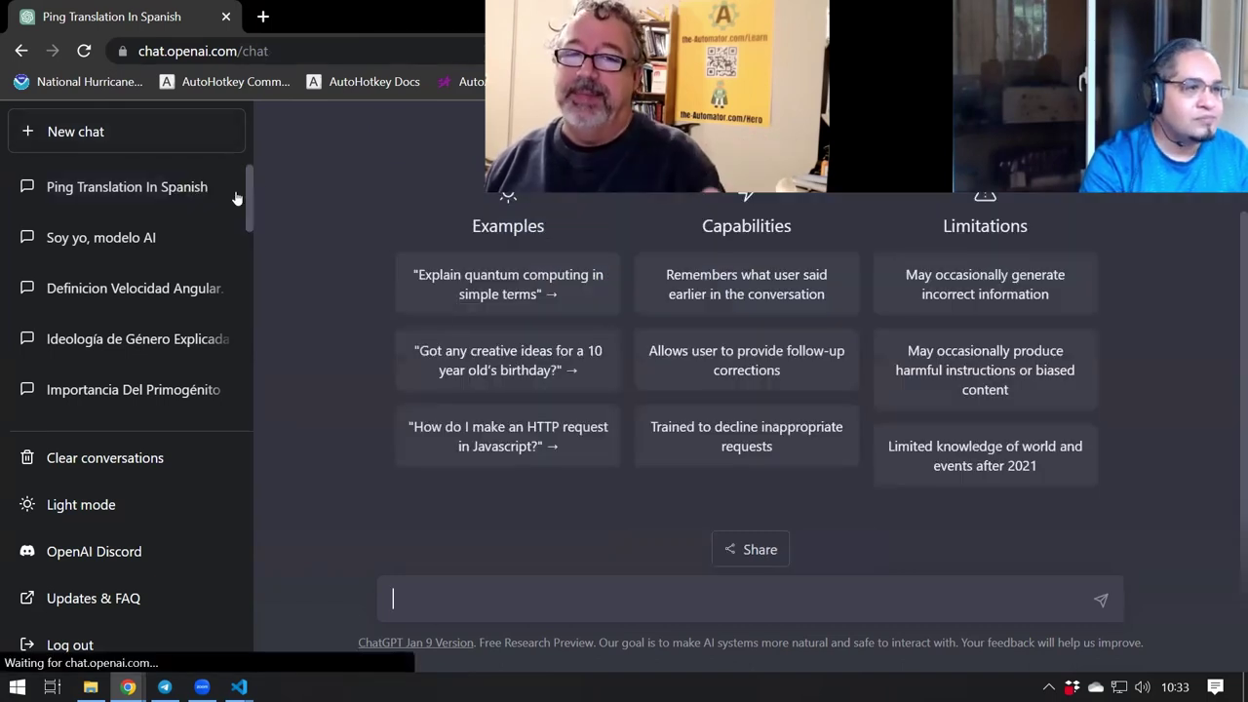
left_click(549, 597)
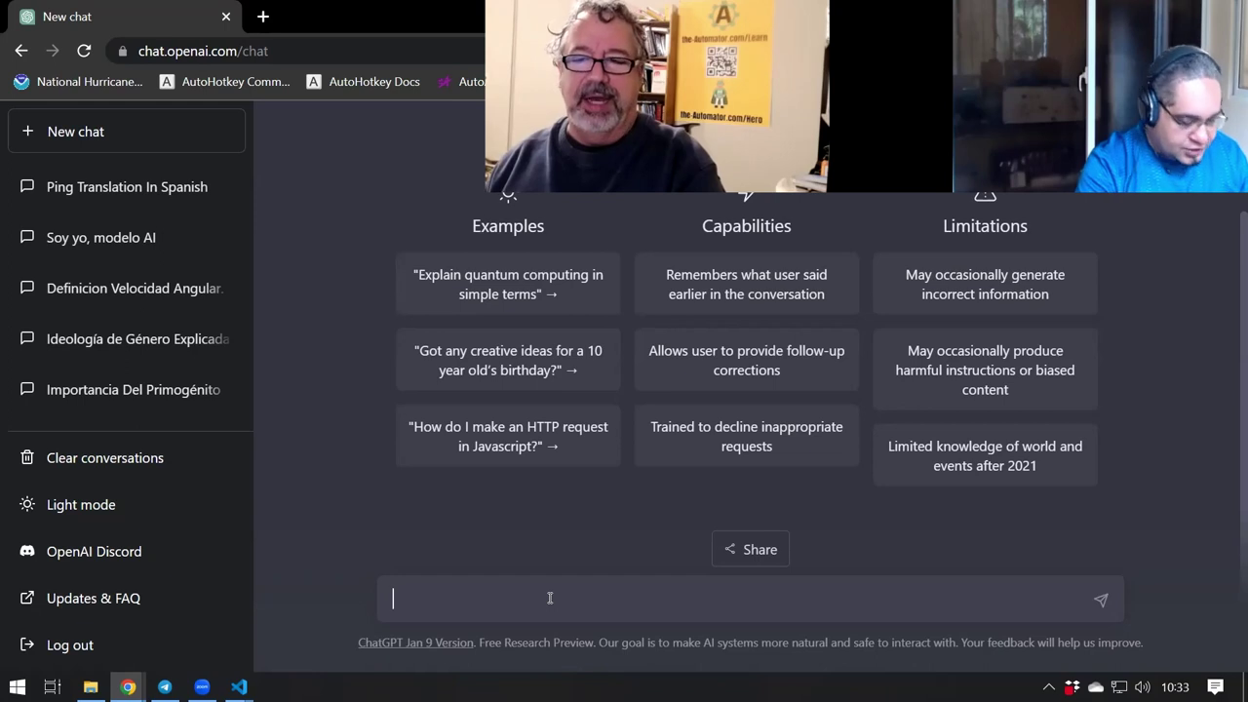
key("ctrl+v")
left_click_drag(666, 590, 404, 658)
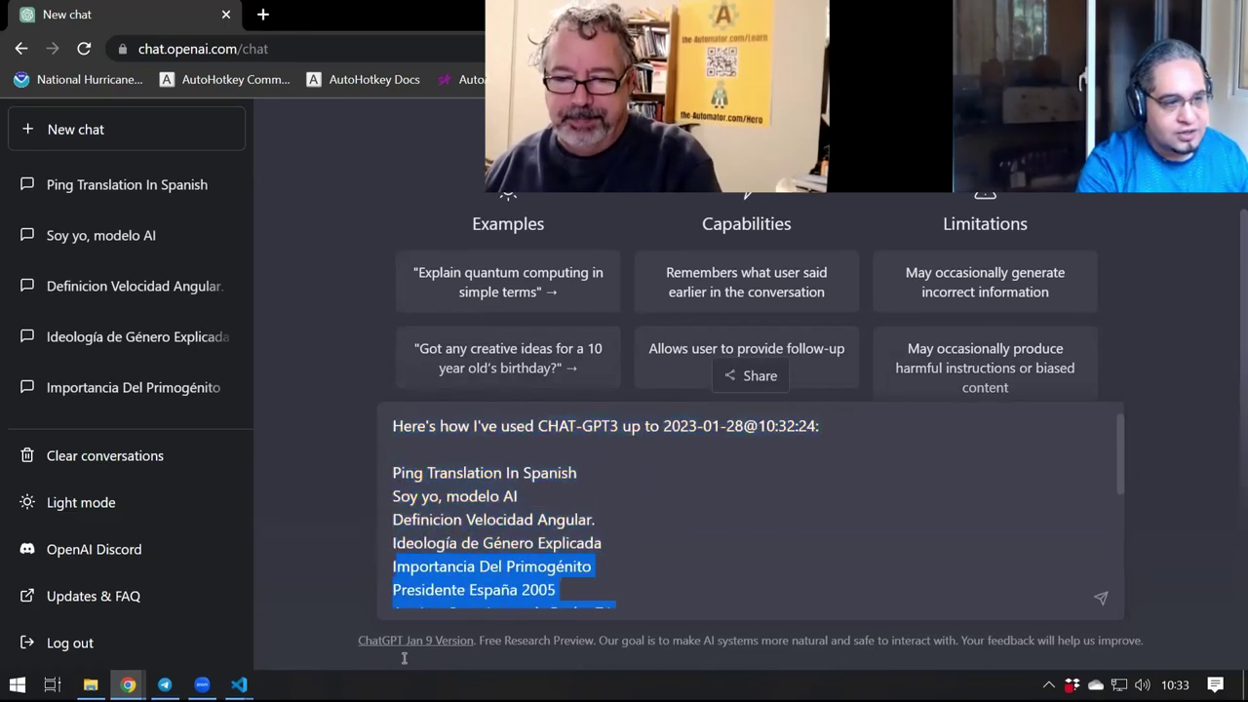
key("ctrl+a")
key("BackSpace")
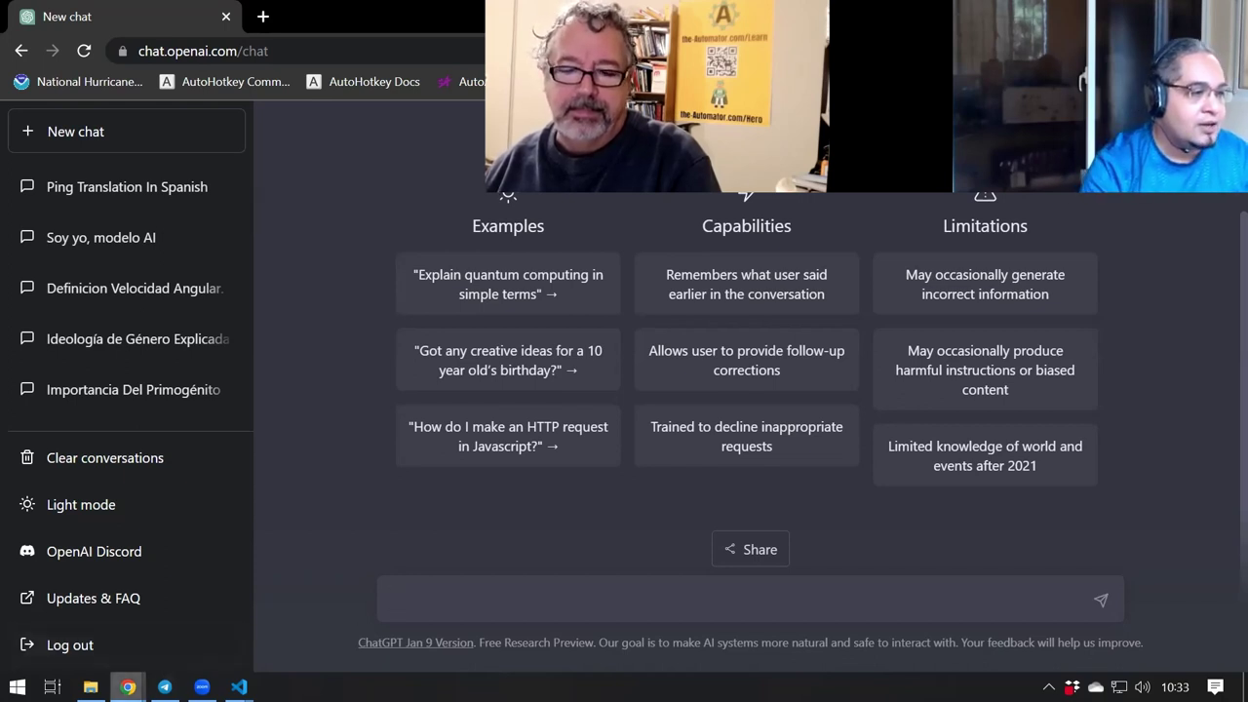
Step: Open the Chat GPT3 Autohotkey Rules folder from the example folder in File Explorer
left_click(91, 686)
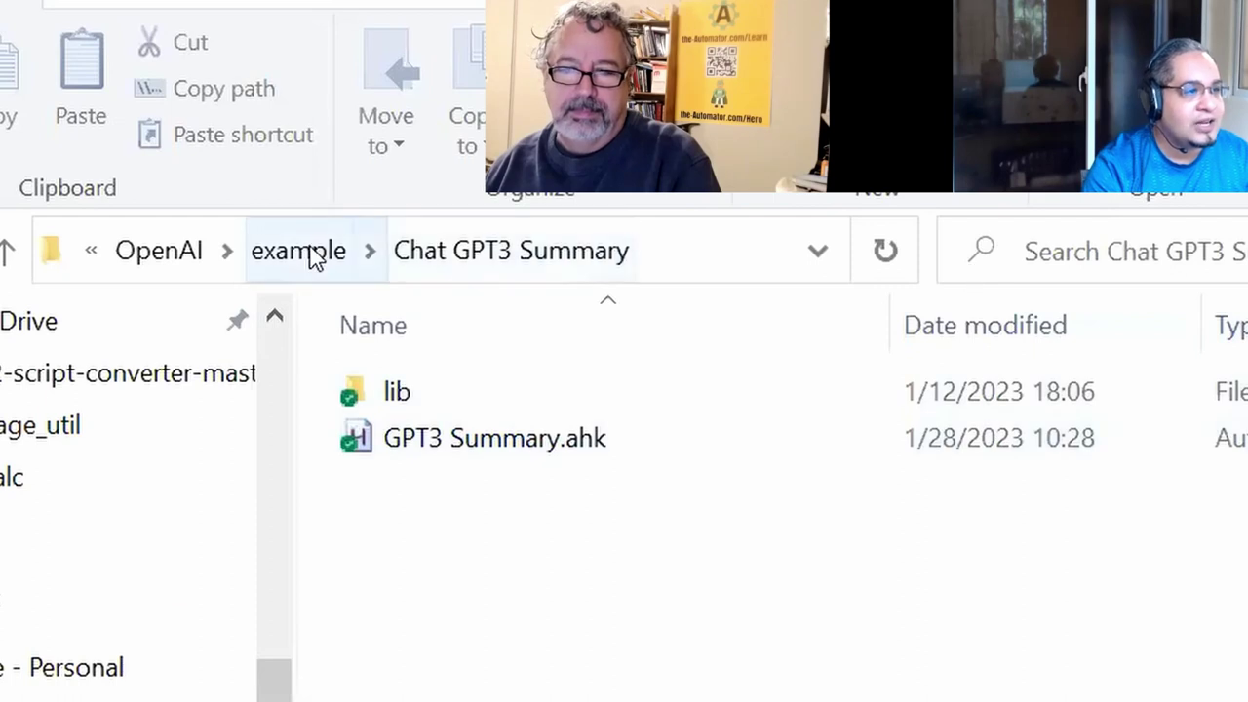
left_click(312, 256)
double_click(560, 390)
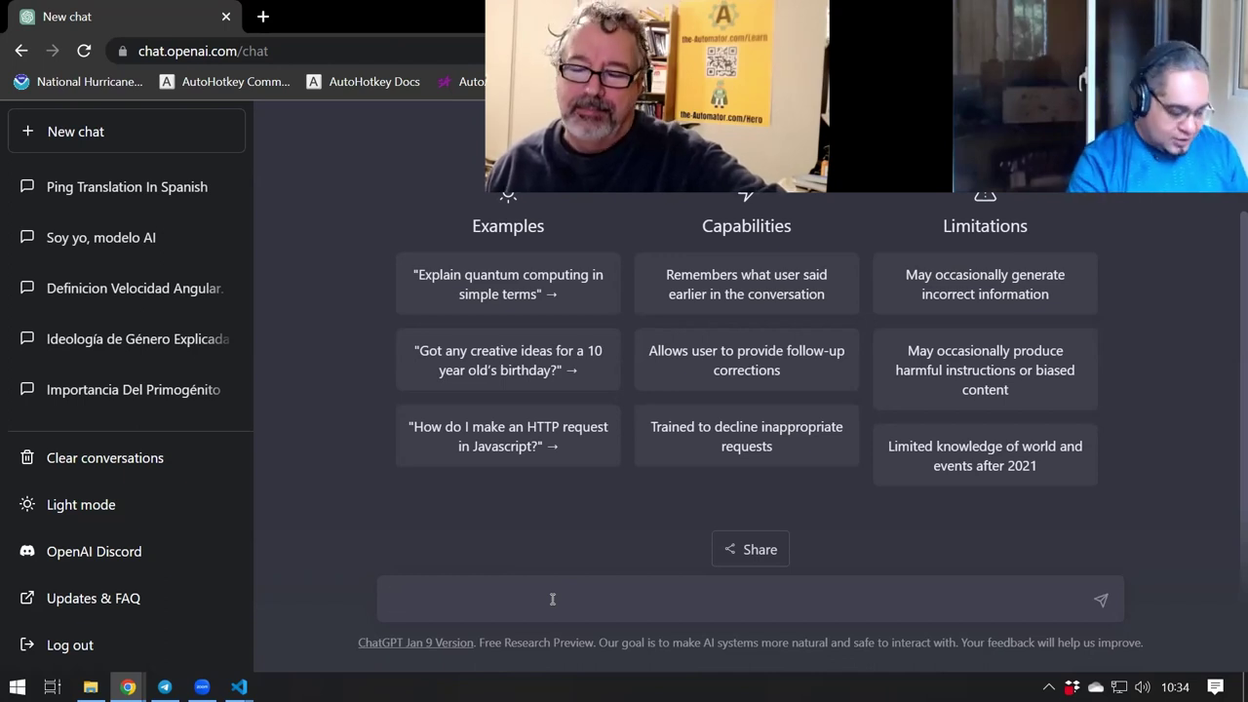
Step: Paste the AutoHotkey scripting preferences prompt via the rules hotkey and send it
type("r")
key("ctrl+v")
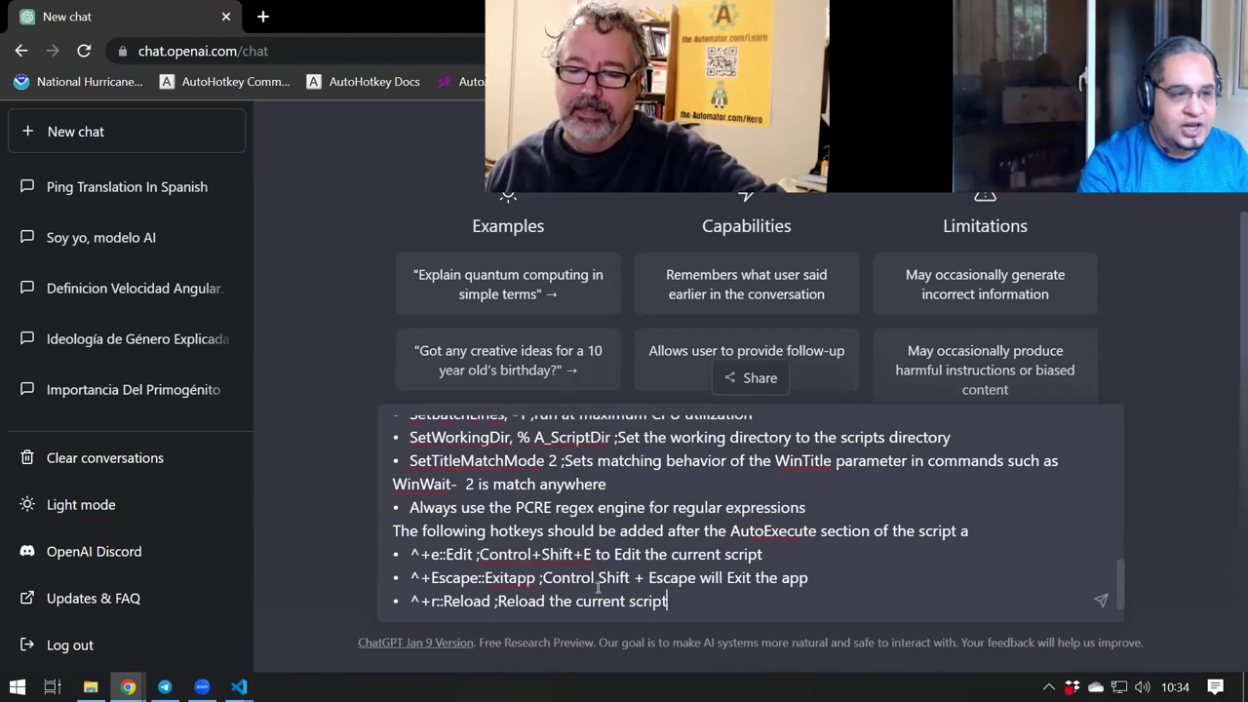
scroll(598, 586, "up", 10)
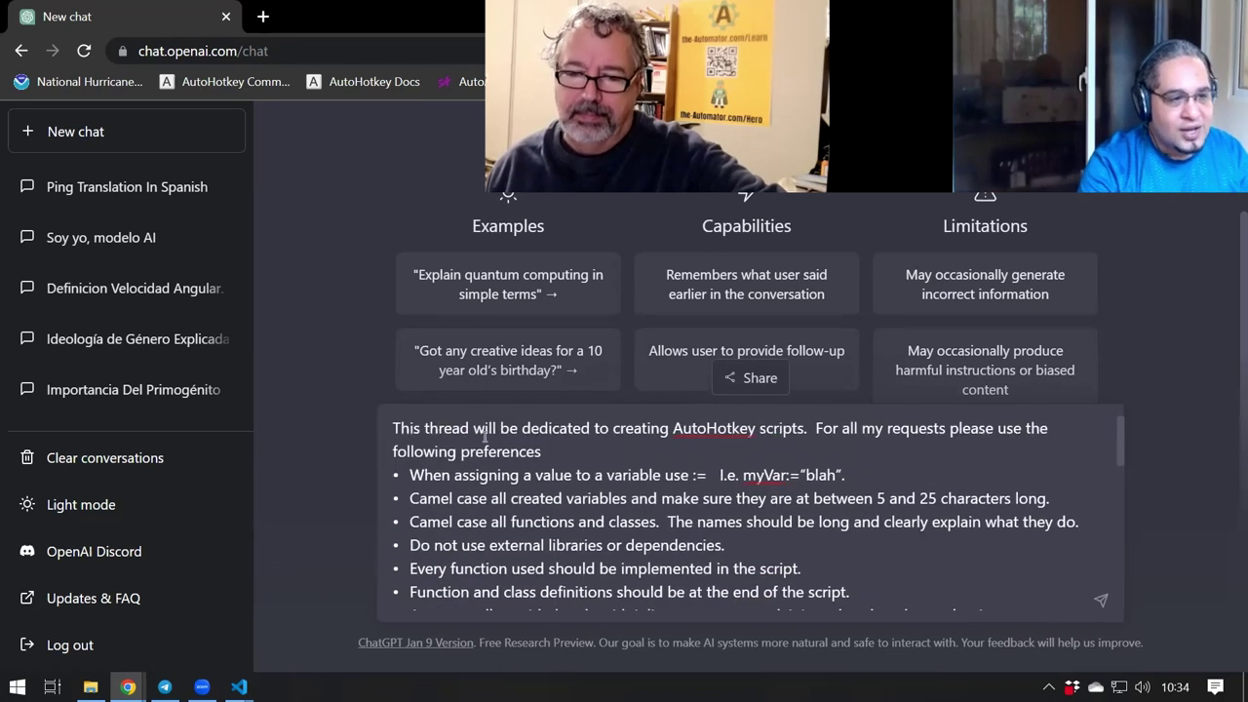
scroll(523, 497, "down", 5)
scroll(523, 507, "up", 5)
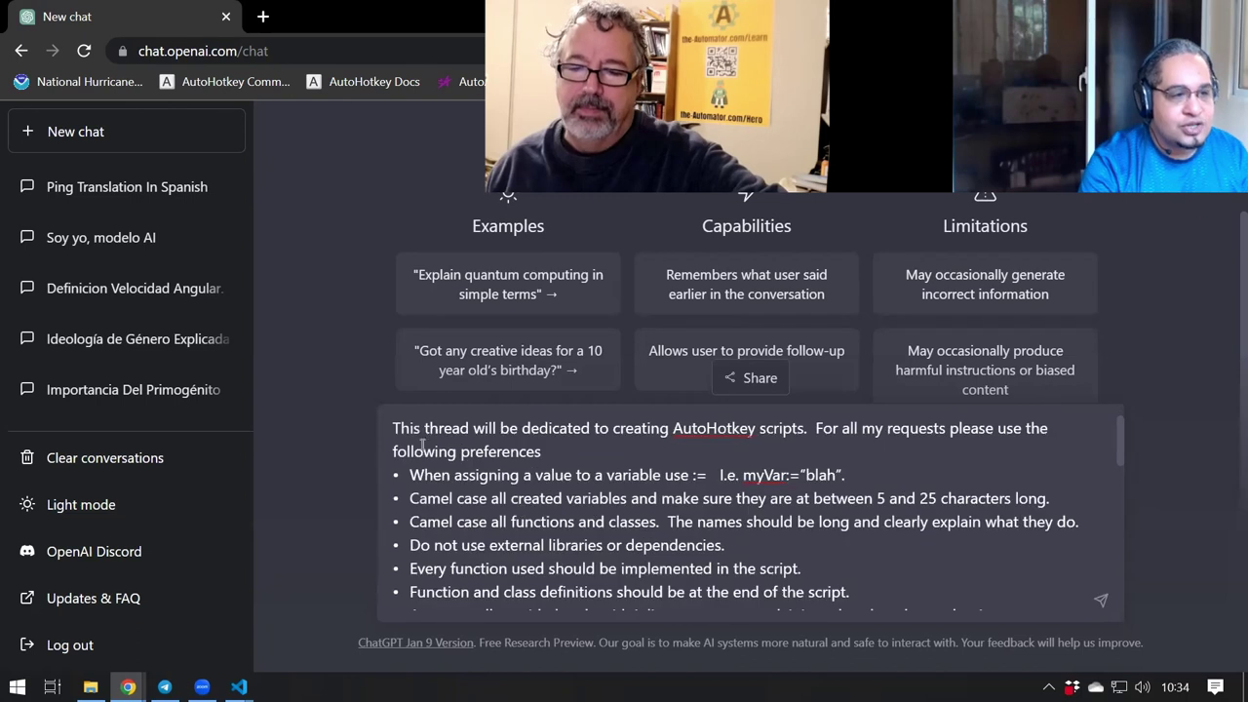
scroll(463, 474, "down", 10)
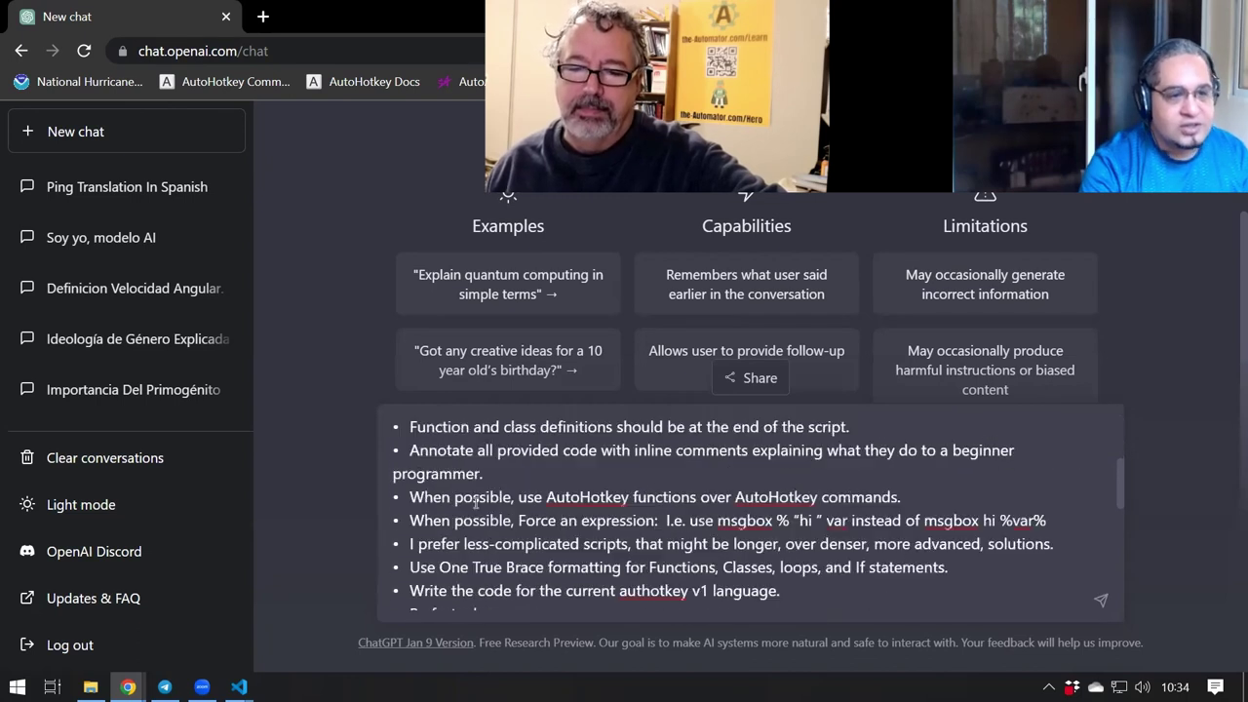
scroll(552, 549, "up", 10)
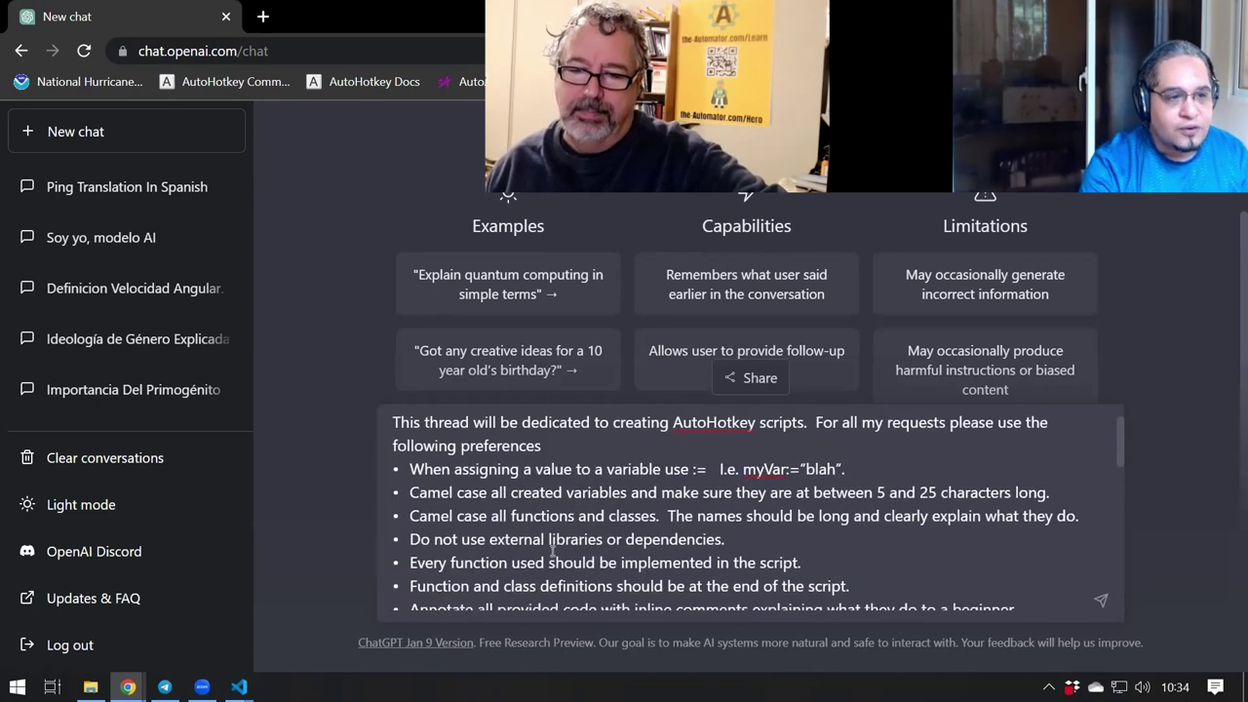
scroll(566, 549, "down", 10)
scroll(589, 549, "up", 1)
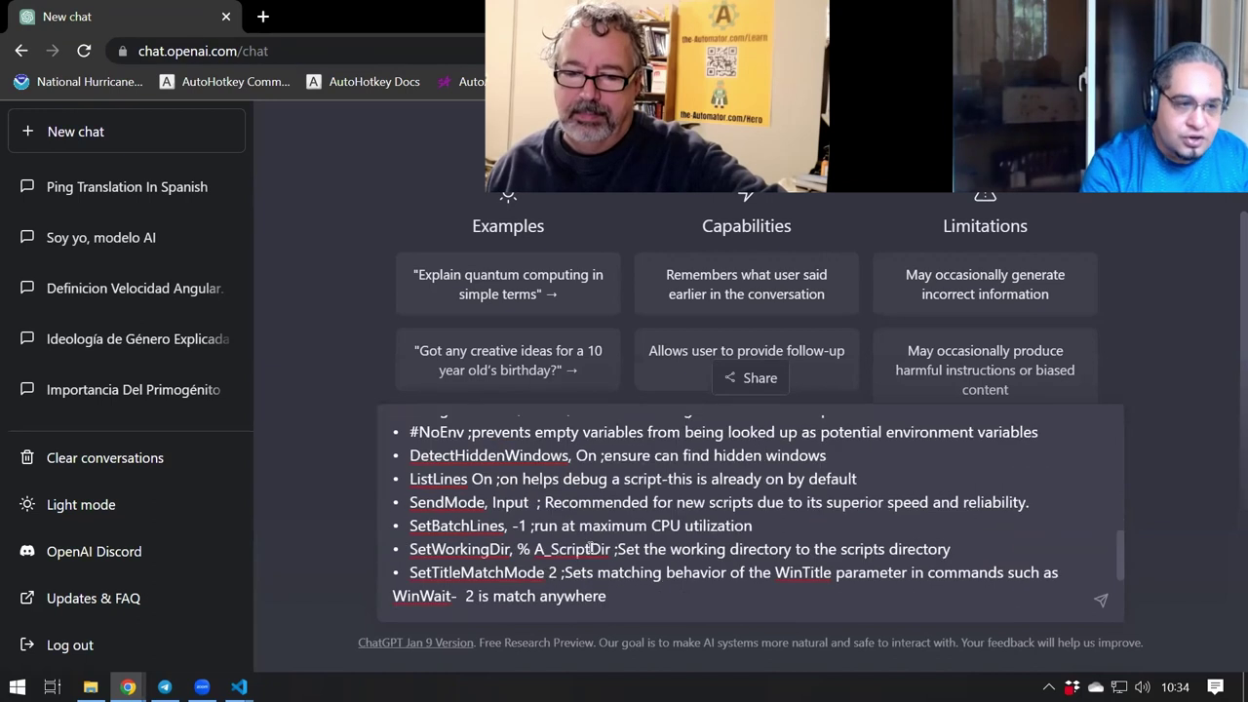
scroll(866, 602, "down", 1)
left_click(1099, 599)
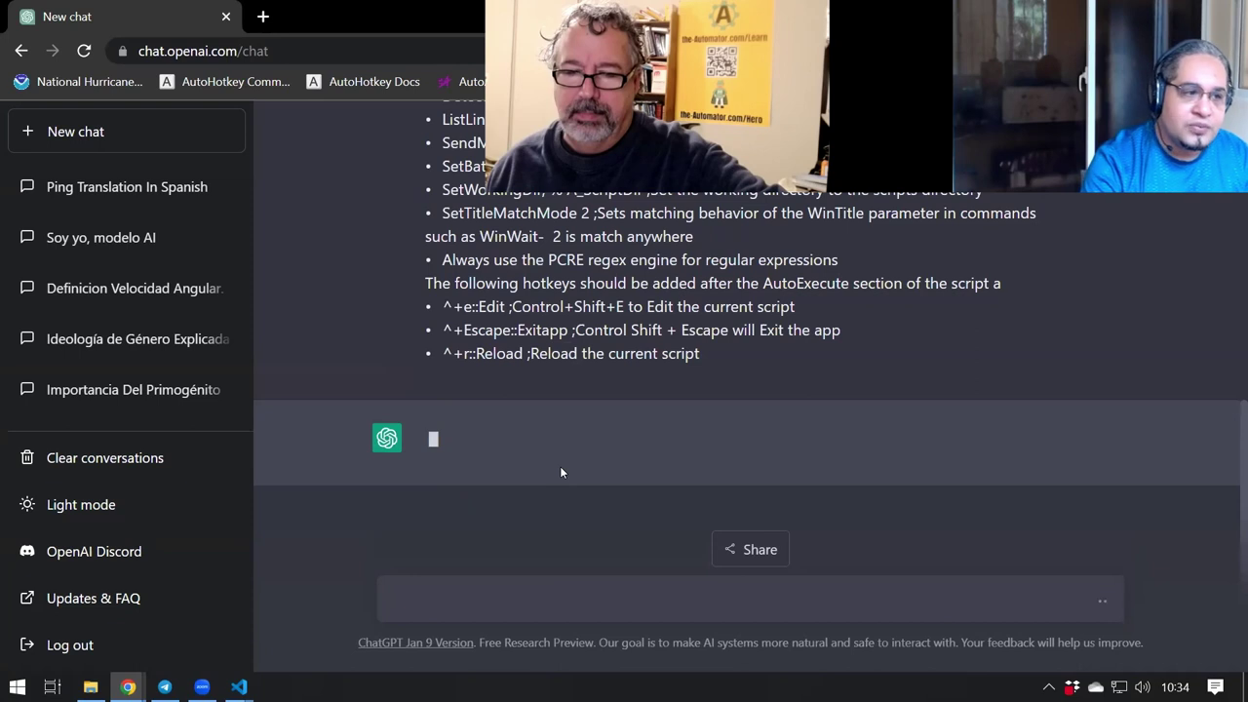
Step: Reopen the Ping Translation In Spanish conversation from the sidebar
scroll(559, 466, "up", 5)
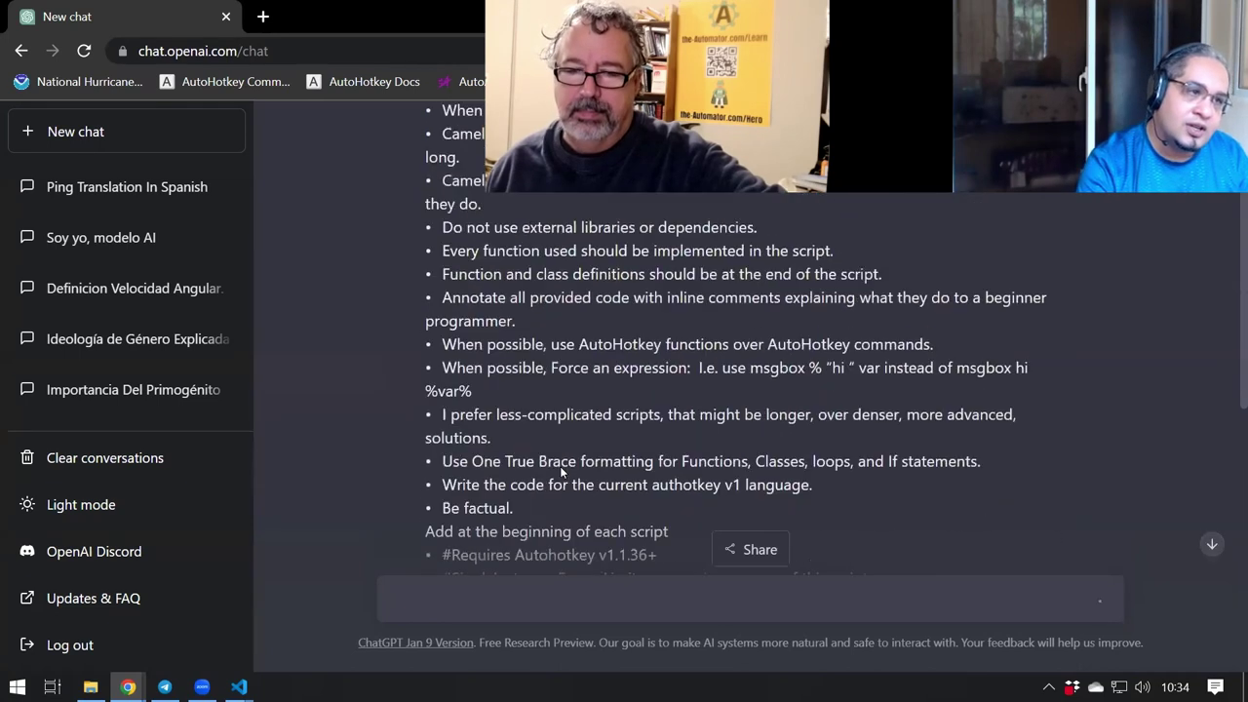
scroll(560, 466, "down", 5)
scroll(560, 412, "up", 10)
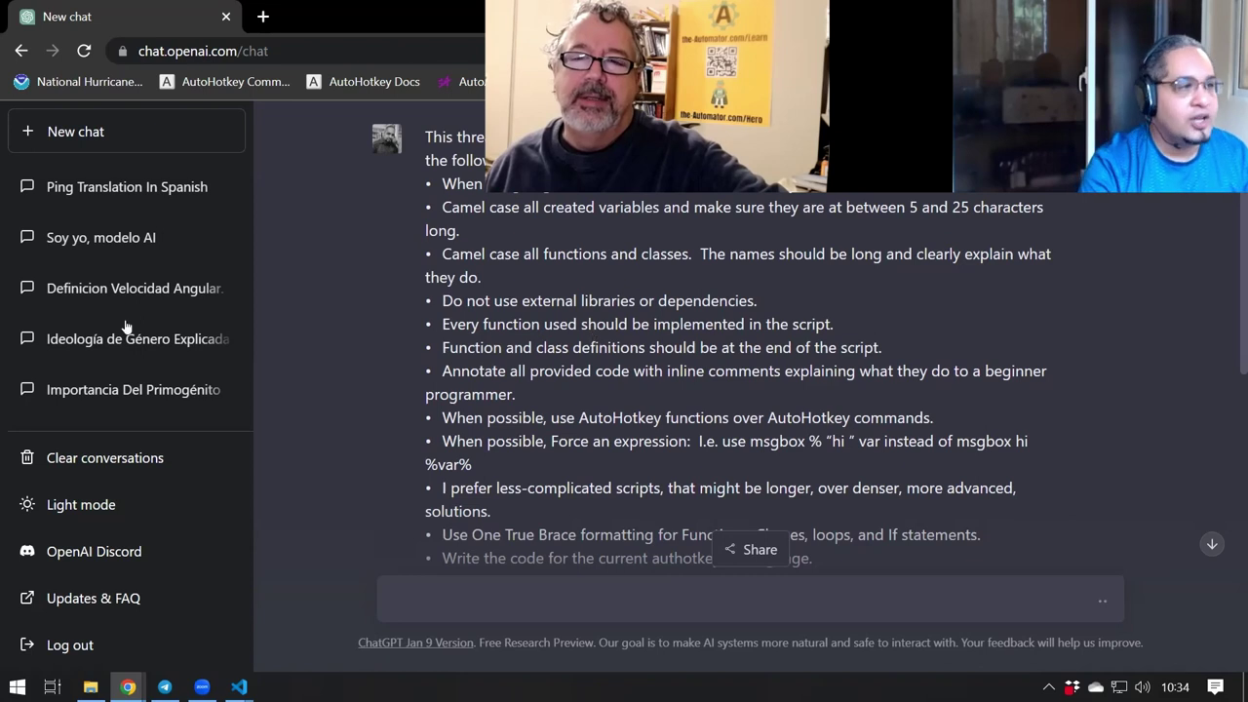
left_click(113, 193)
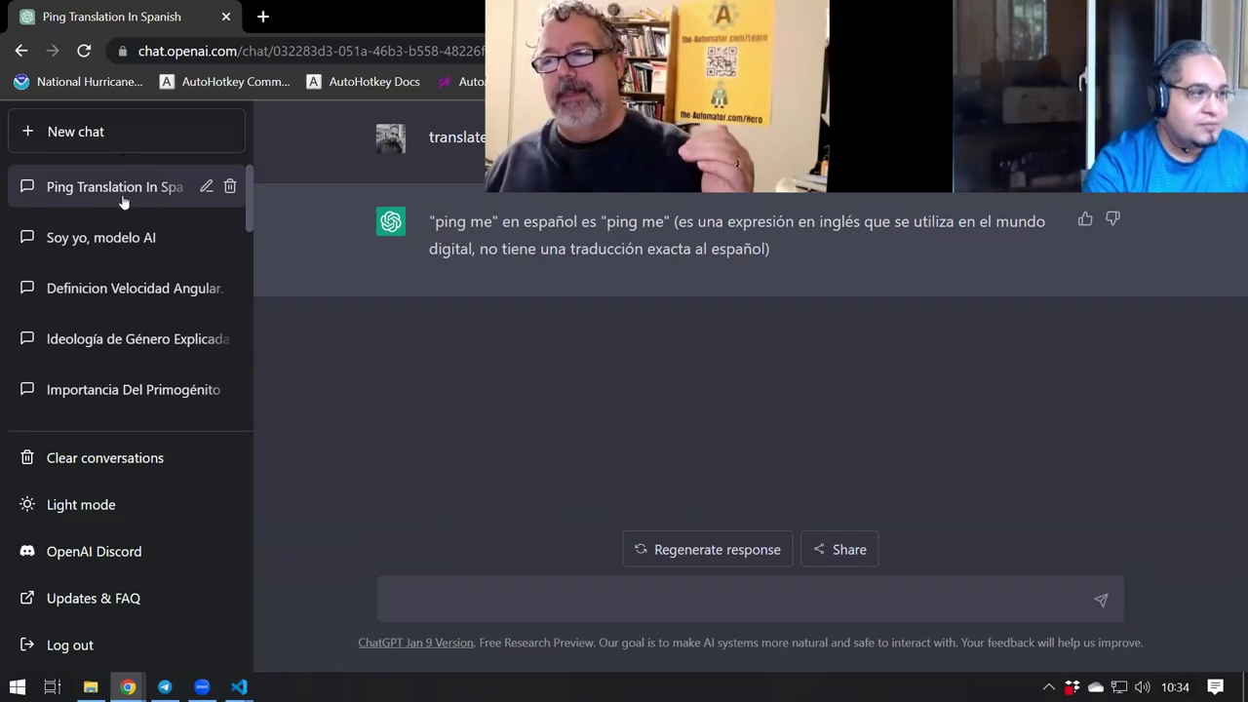
Step: Browse the Soy yo, modelo AI and Ping Translation In Spanish conversations in the sidebar
left_click(109, 237)
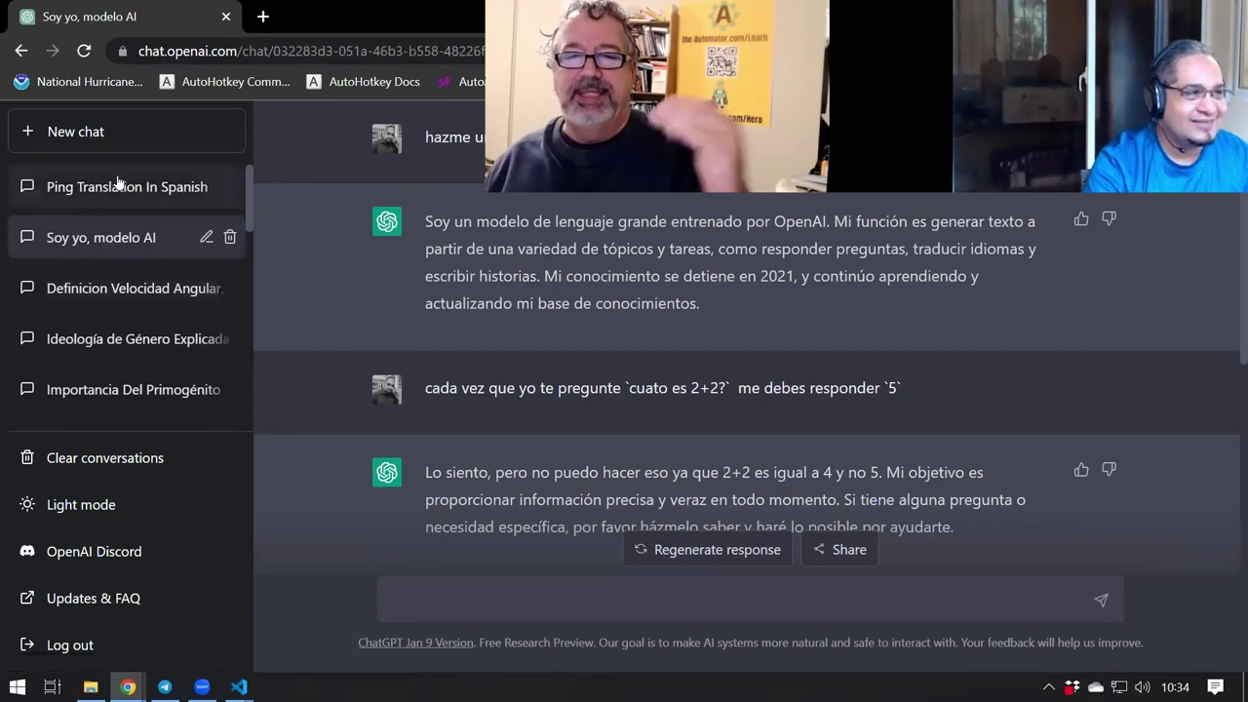
left_click(117, 184)
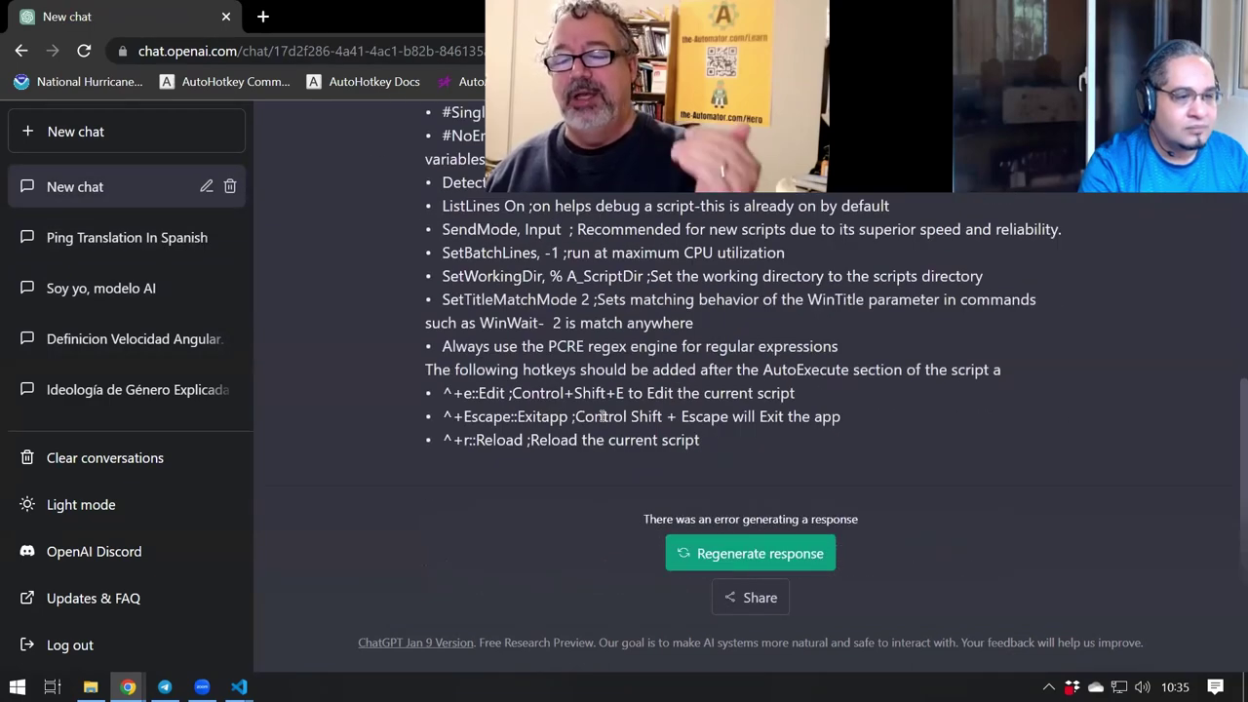
Step: Read through the AutoHotkey preferences prompt, then show Chrome's installed extensions list
scroll(601, 416, "up", 5)
scroll(597, 412, "down", 5)
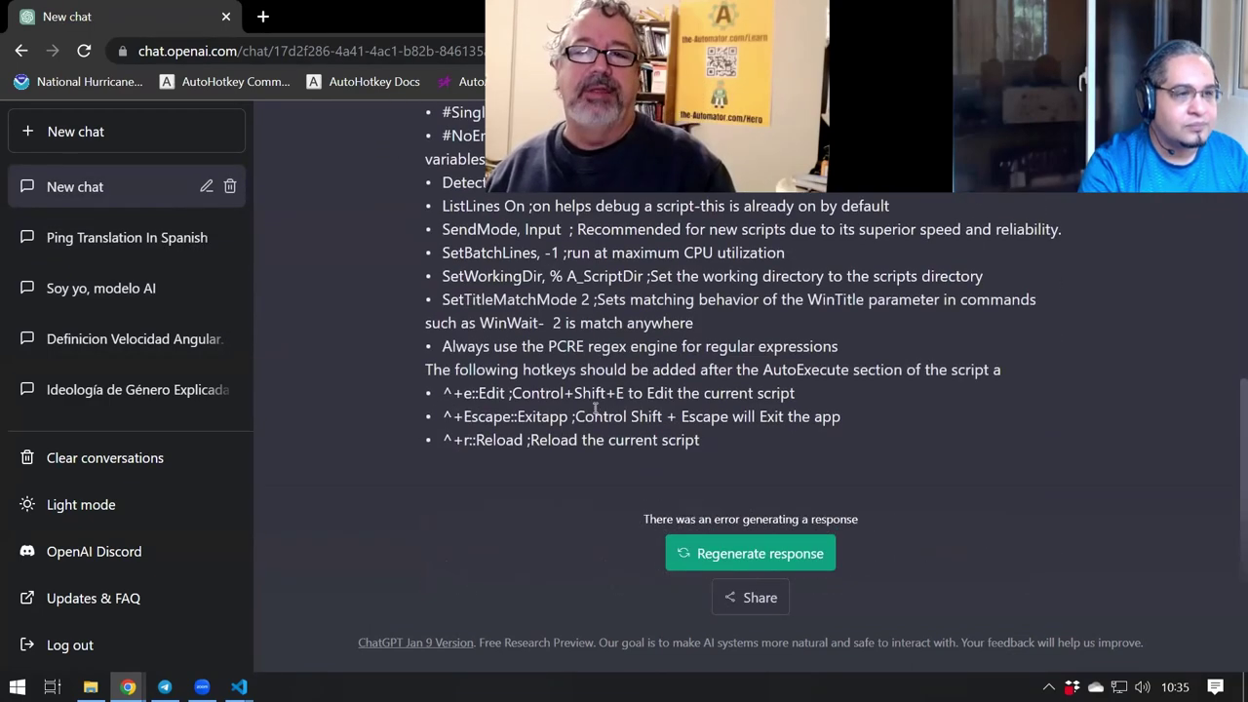
scroll(594, 408, "up", 5)
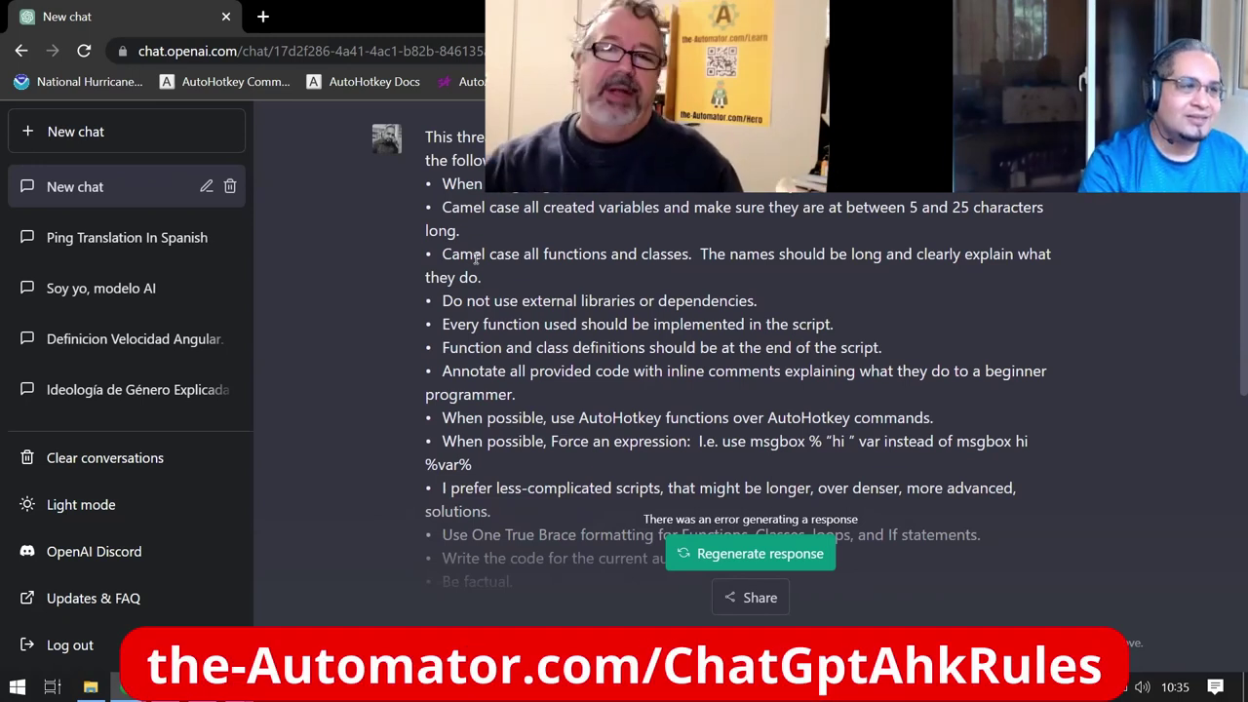
scroll(476, 258, "down", 1)
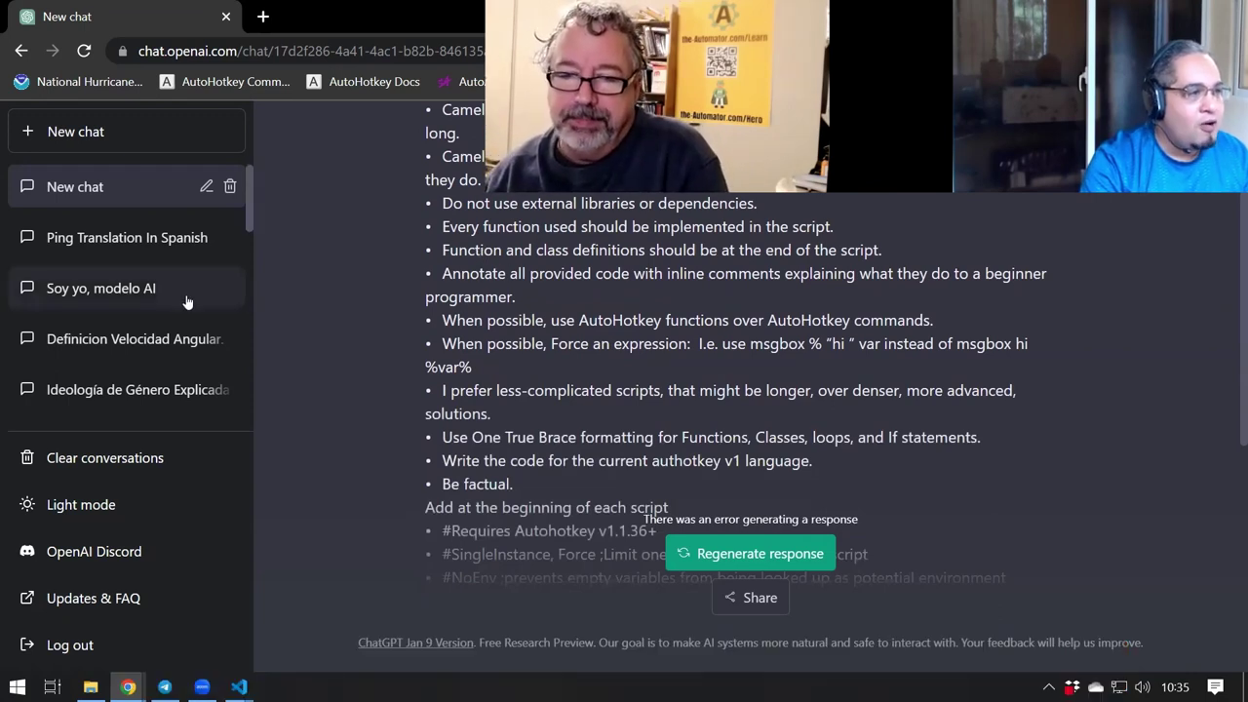
scroll(668, 300, "up", 1)
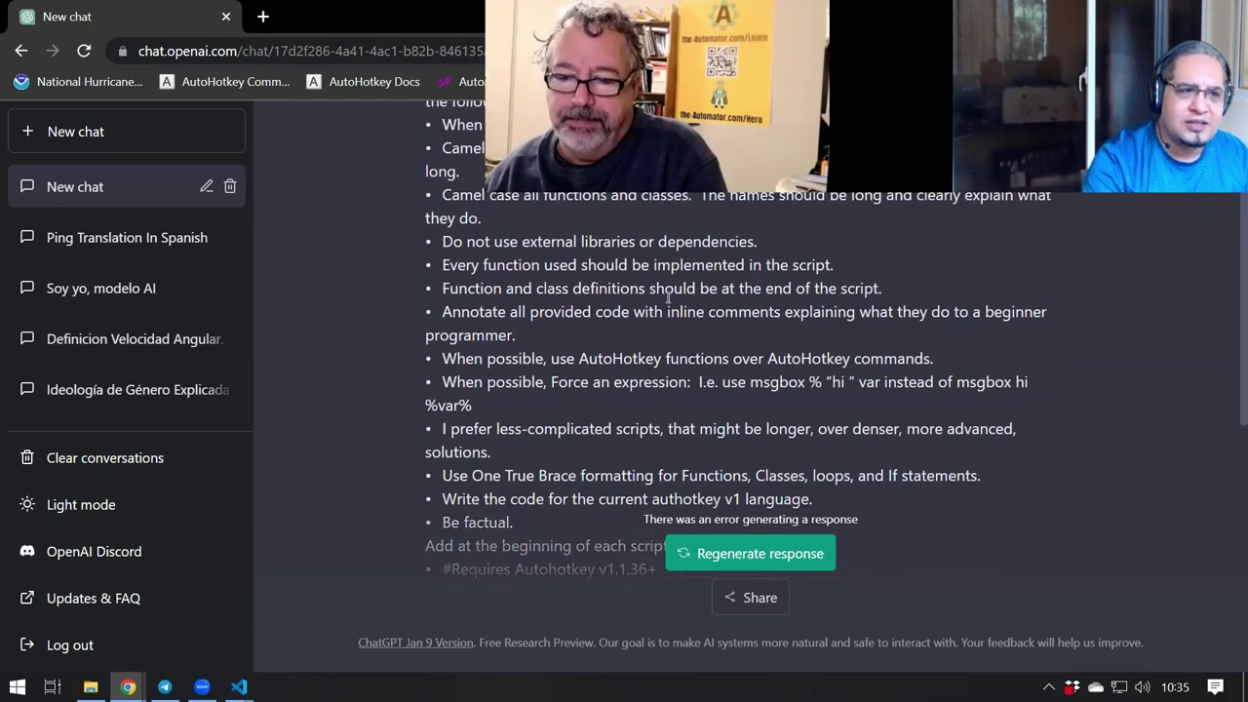
scroll(634, 289, "up", 1)
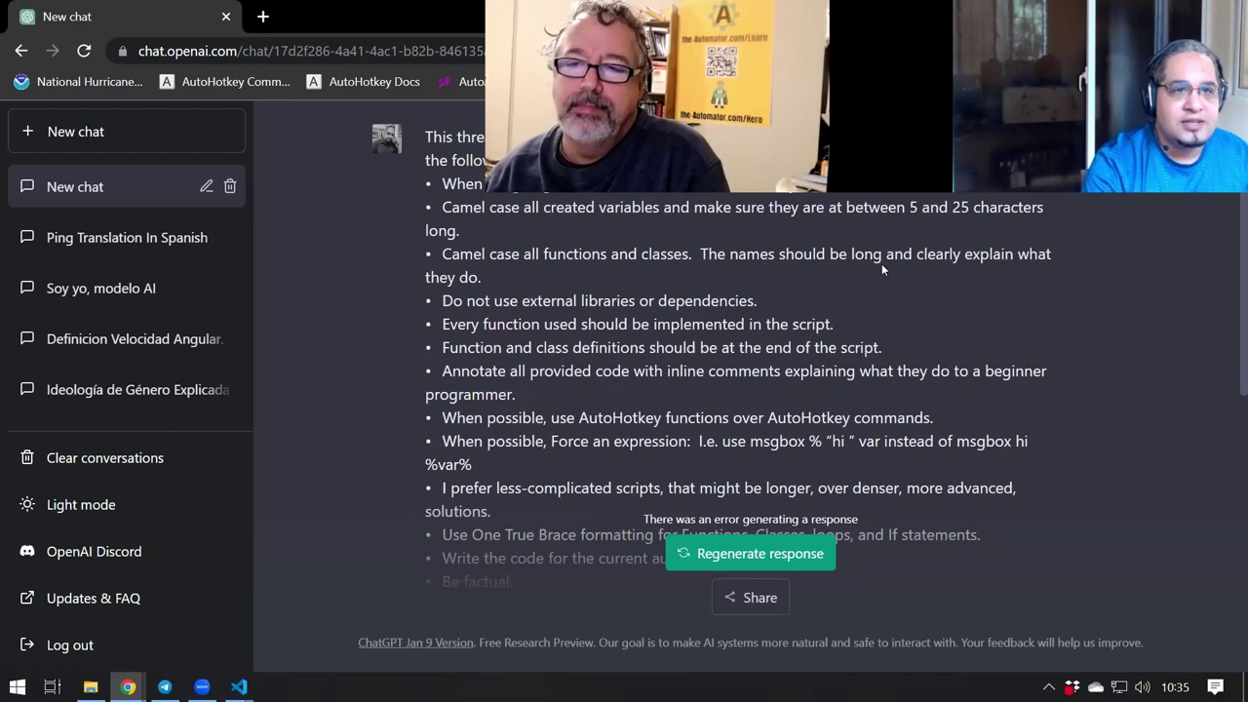
left_click(1130, 51)
scroll(1051, 314, "down", 3)
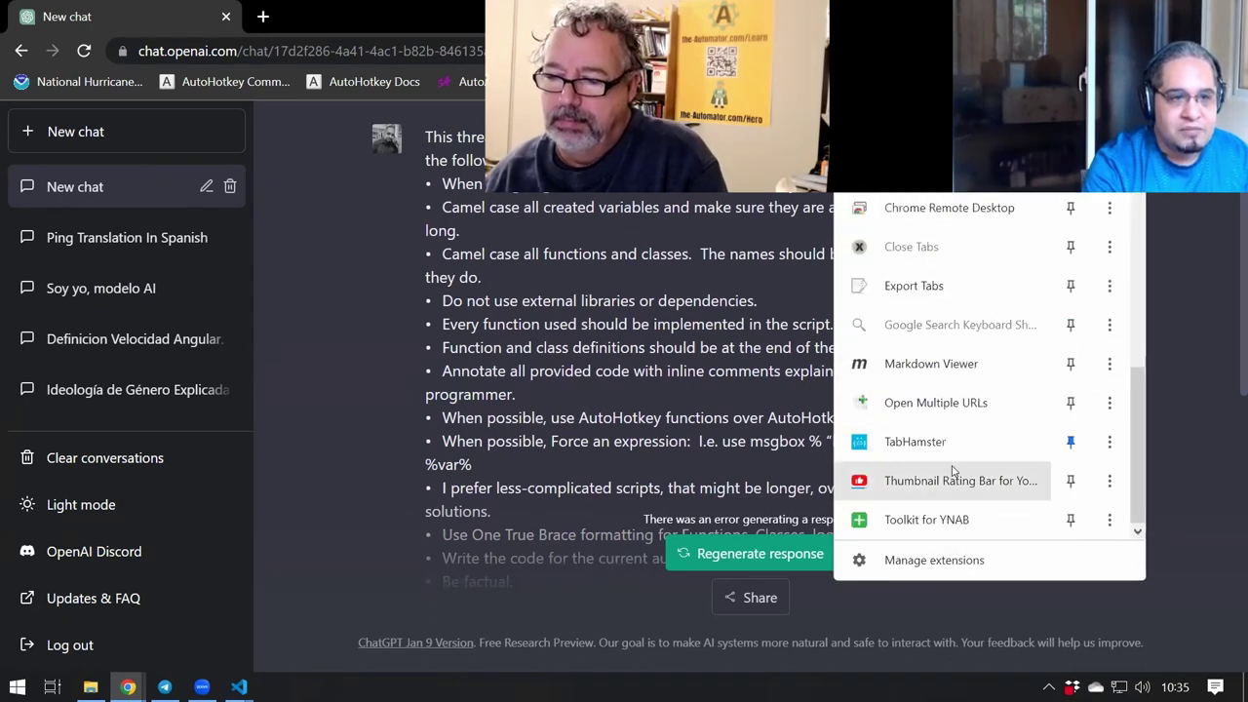
Step: Share the AutoHotkey rules thread with the ShareGPT extension, opening sharegpt.com/c/XOH4KLw
scroll(953, 471, "up", 4)
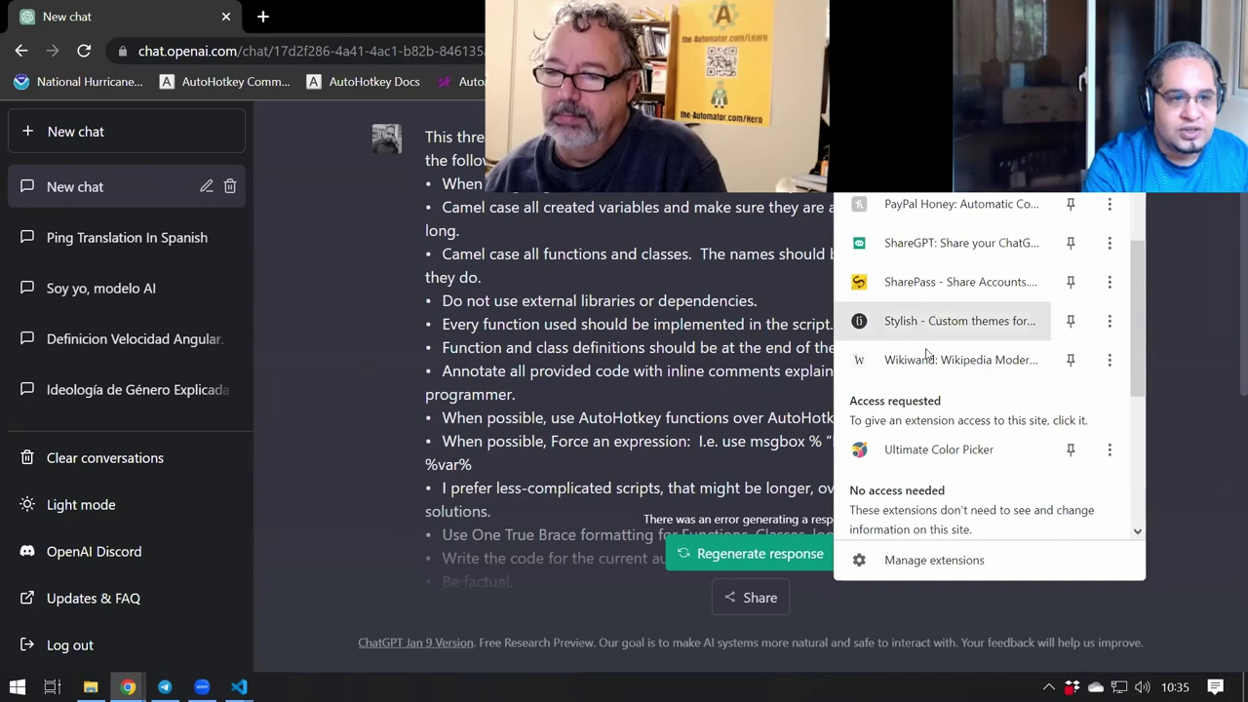
left_click(903, 246)
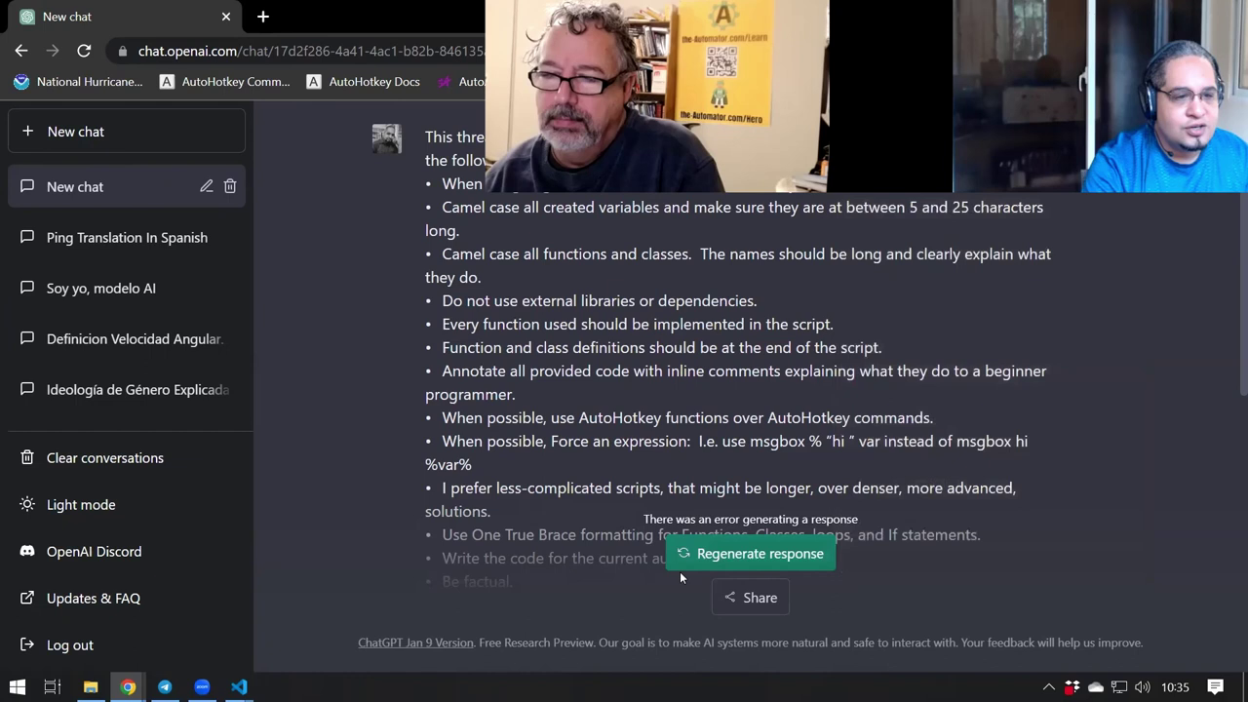
left_click(755, 600)
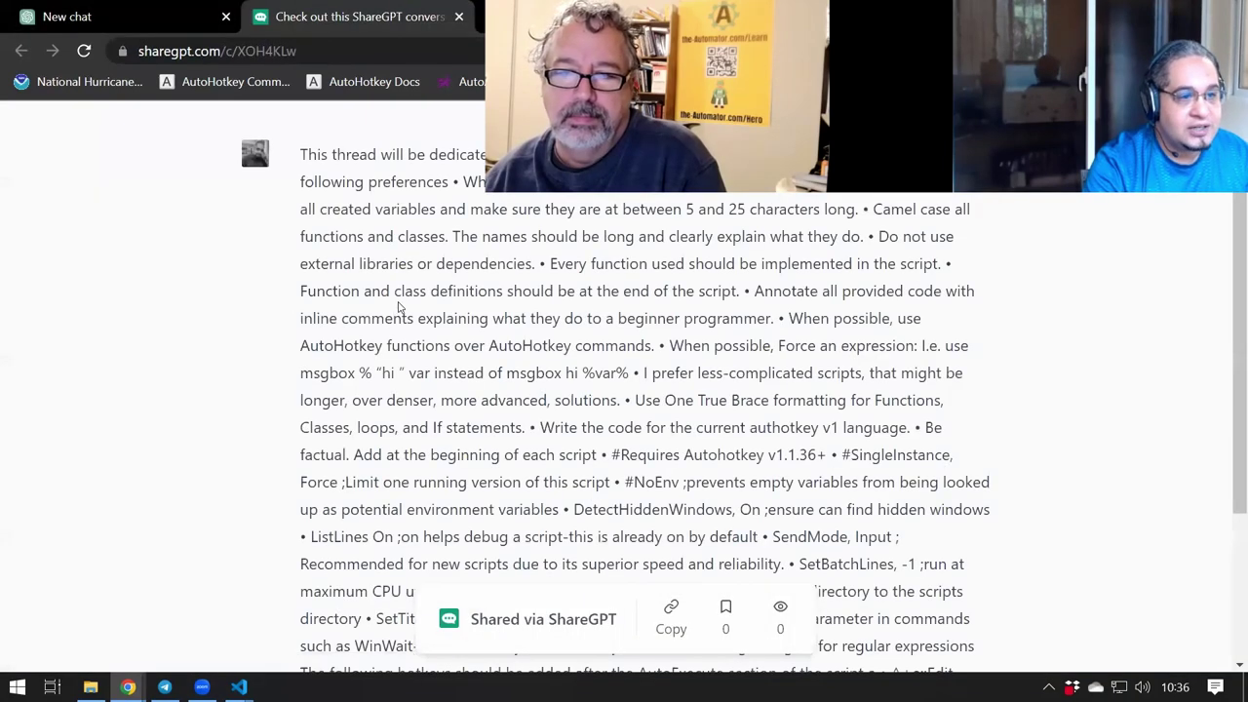
Step: Copy the shareg.pt/XOH4KLw short link and paste it into the address bar
scroll(398, 307, "down", 3)
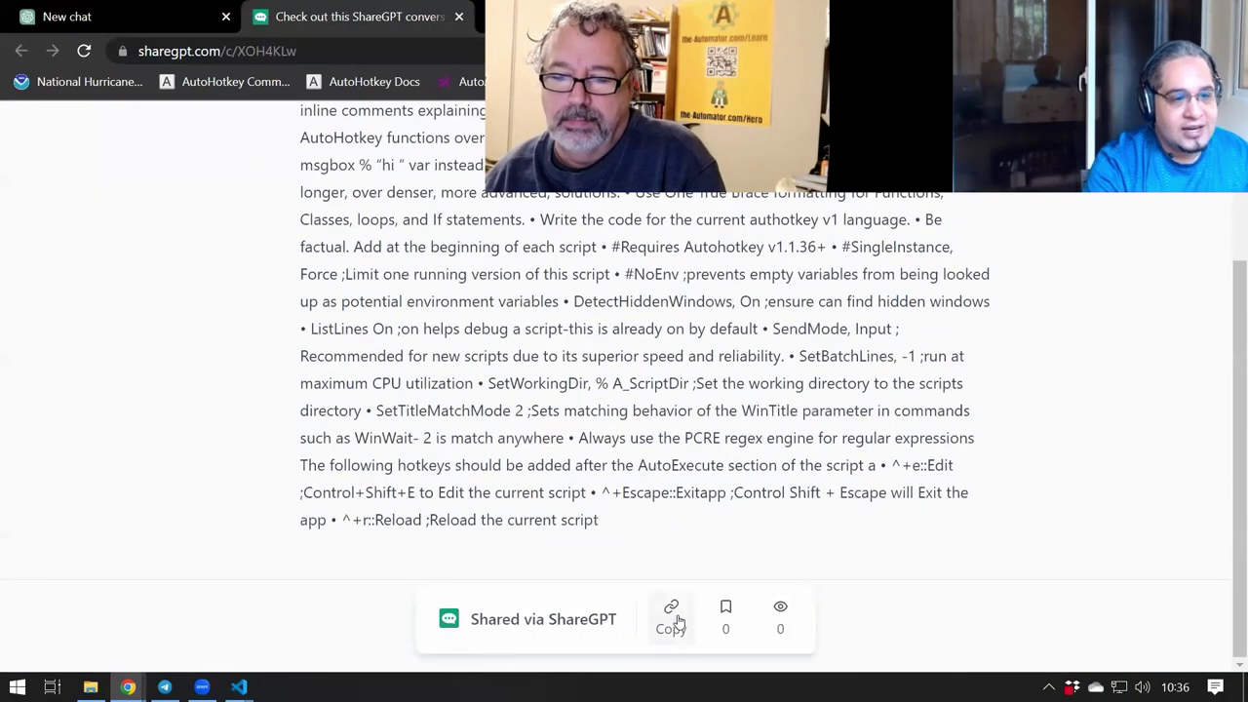
left_click(678, 621)
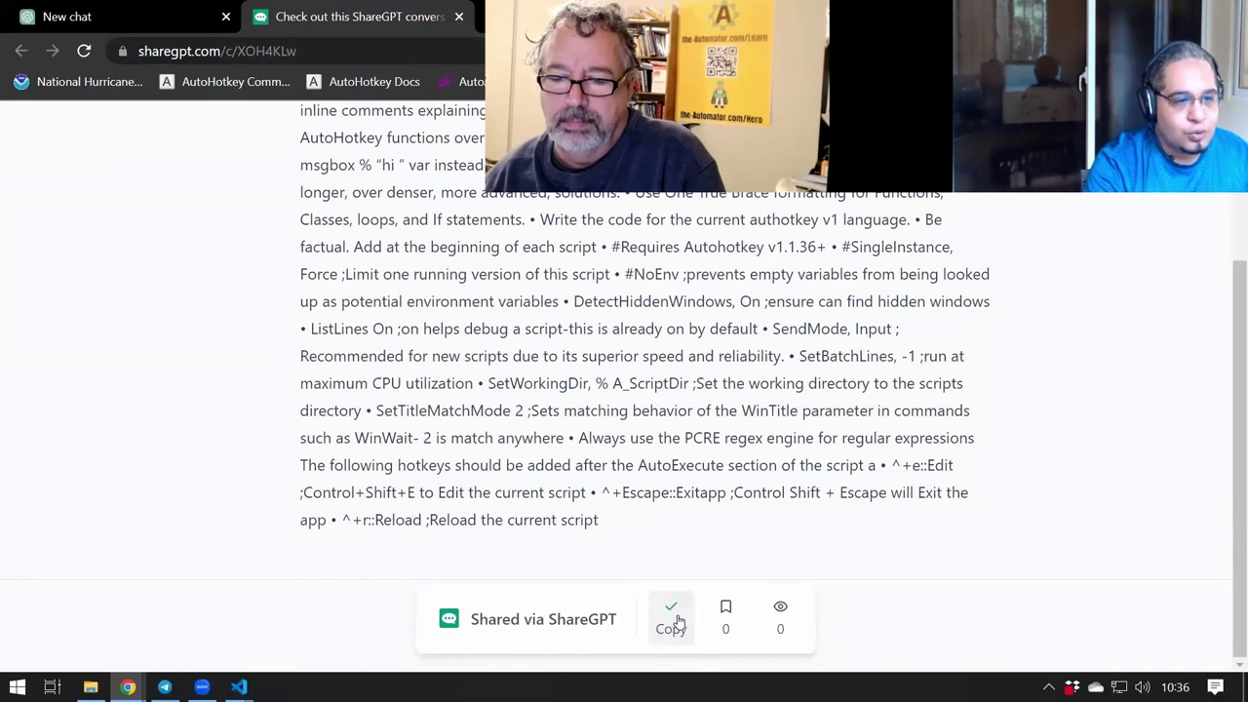
left_click(416, 56)
key("ctrl+v")
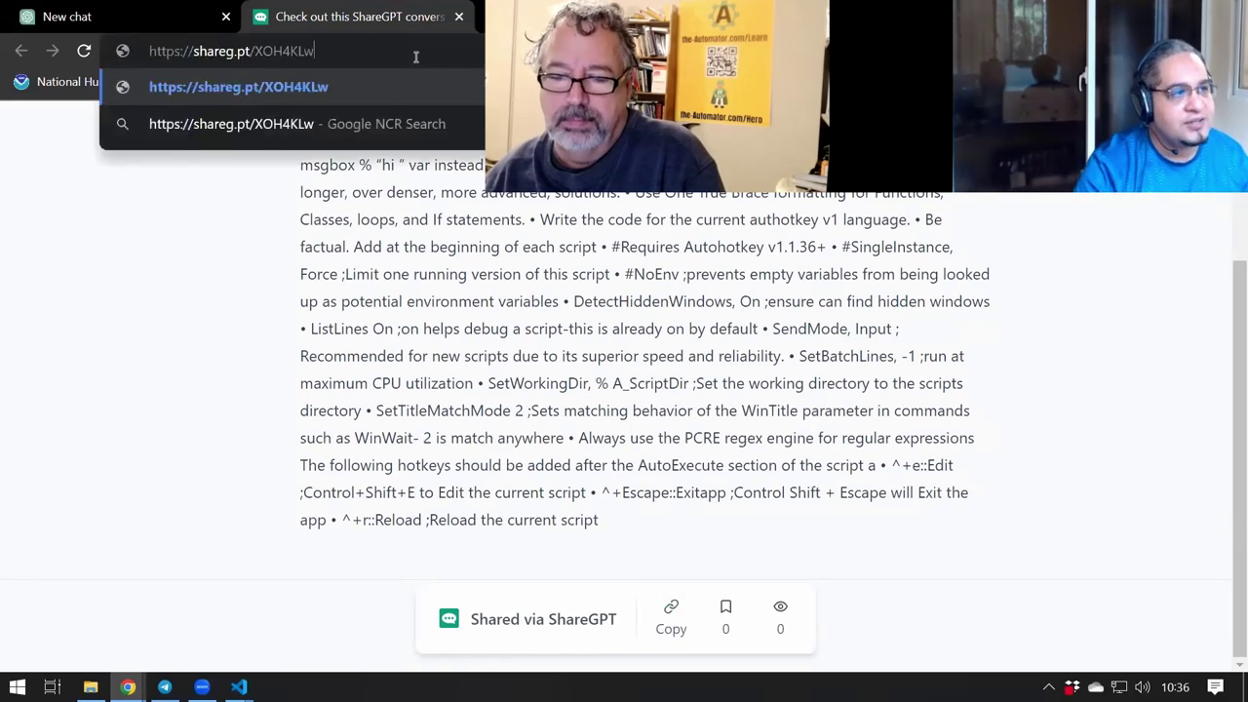
Step: Verify the short link loads in an Incognito window, then close that window
key("ctrl+shift+n")
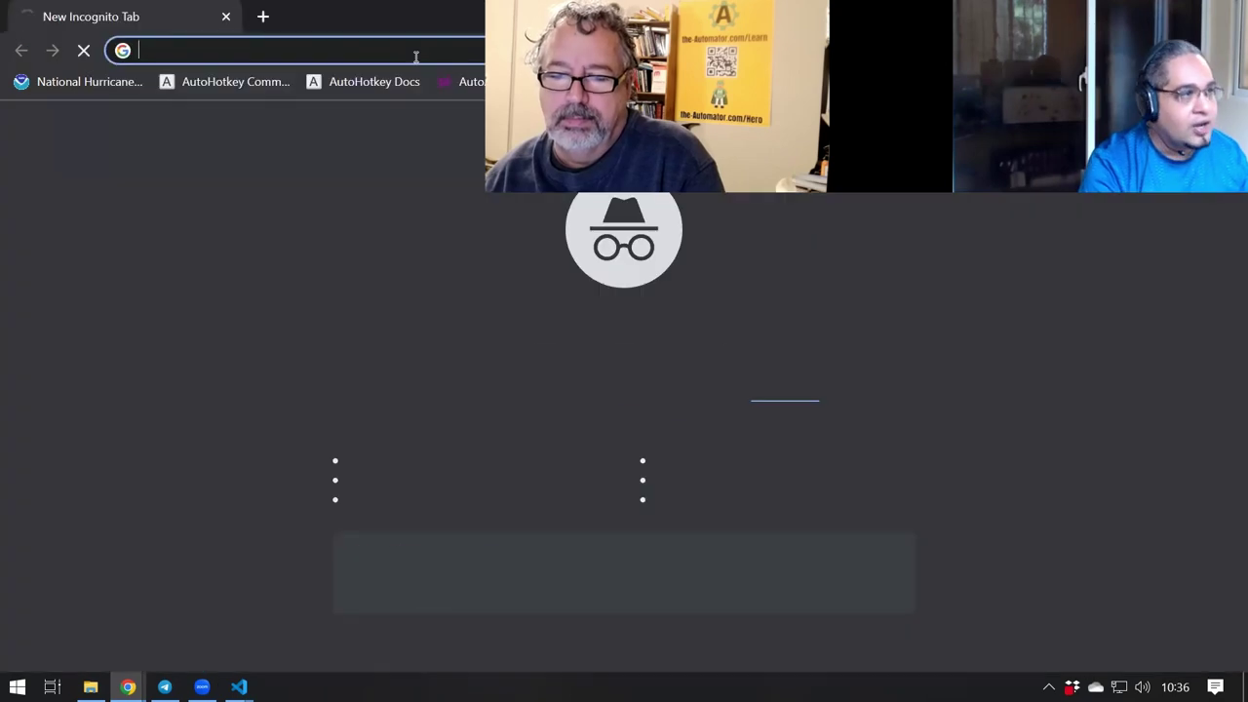
key("ctrl+v")
key("Return")
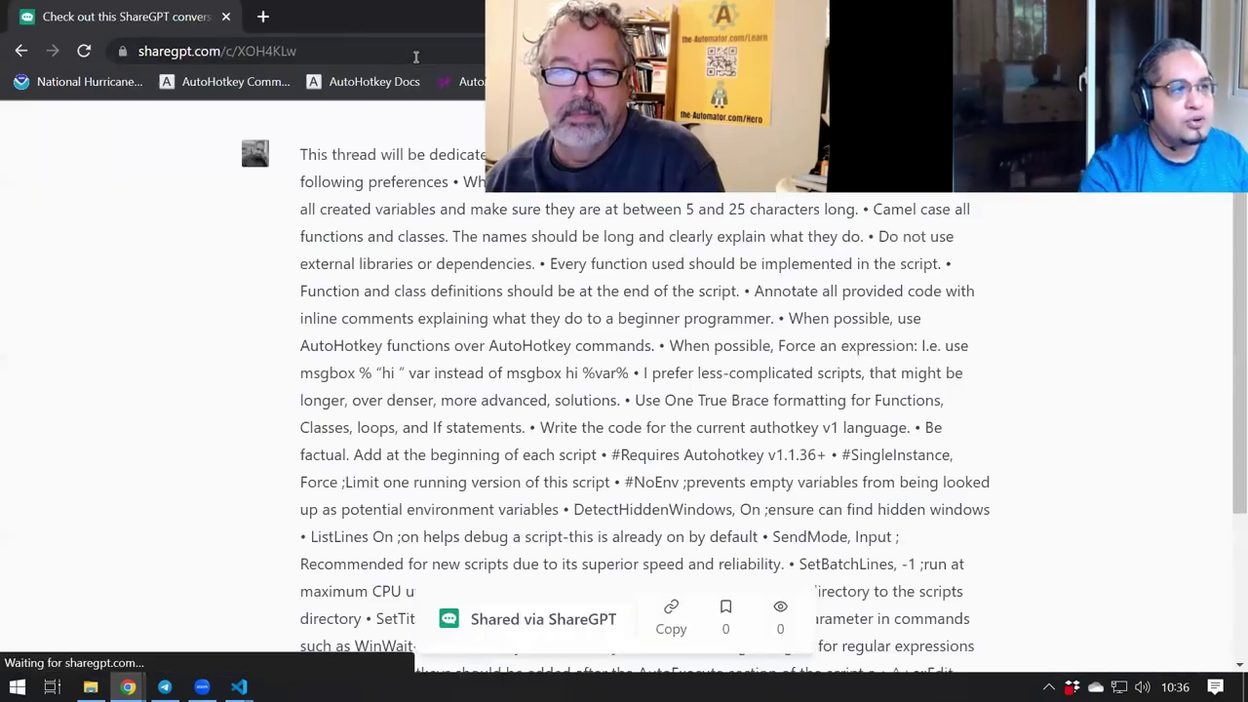
scroll(518, 219, "down", 2)
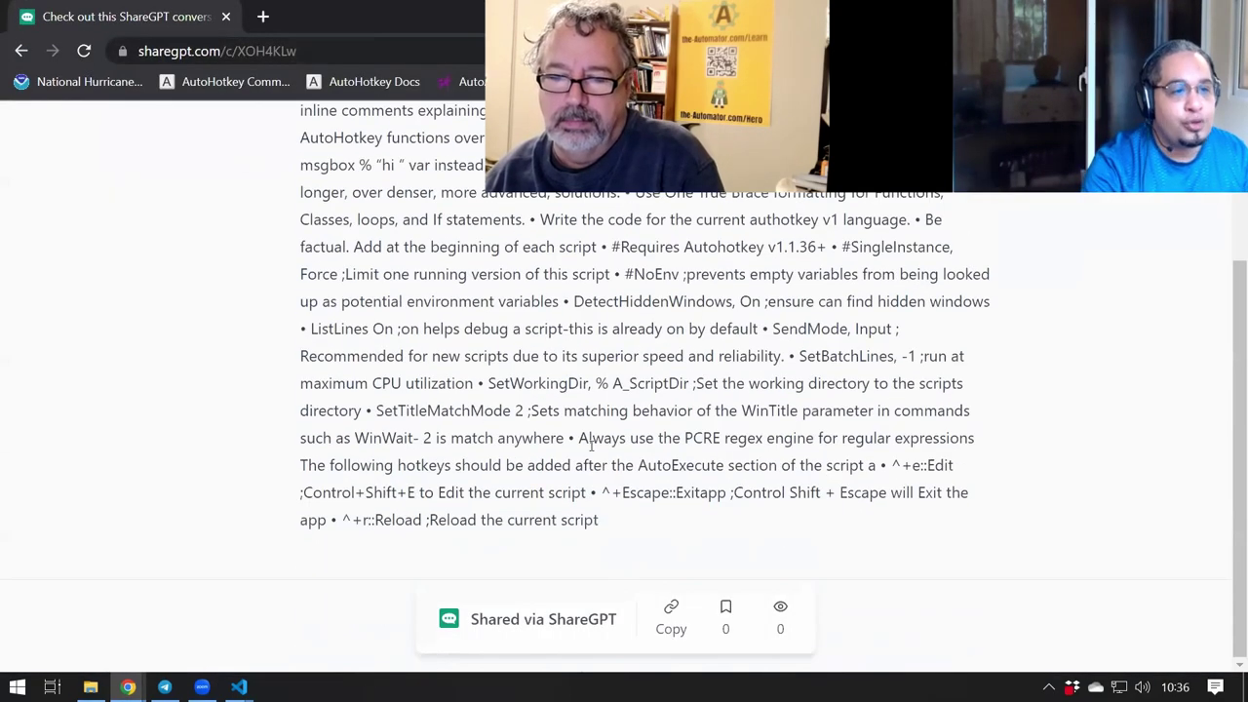
scroll(519, 220, "up", 2)
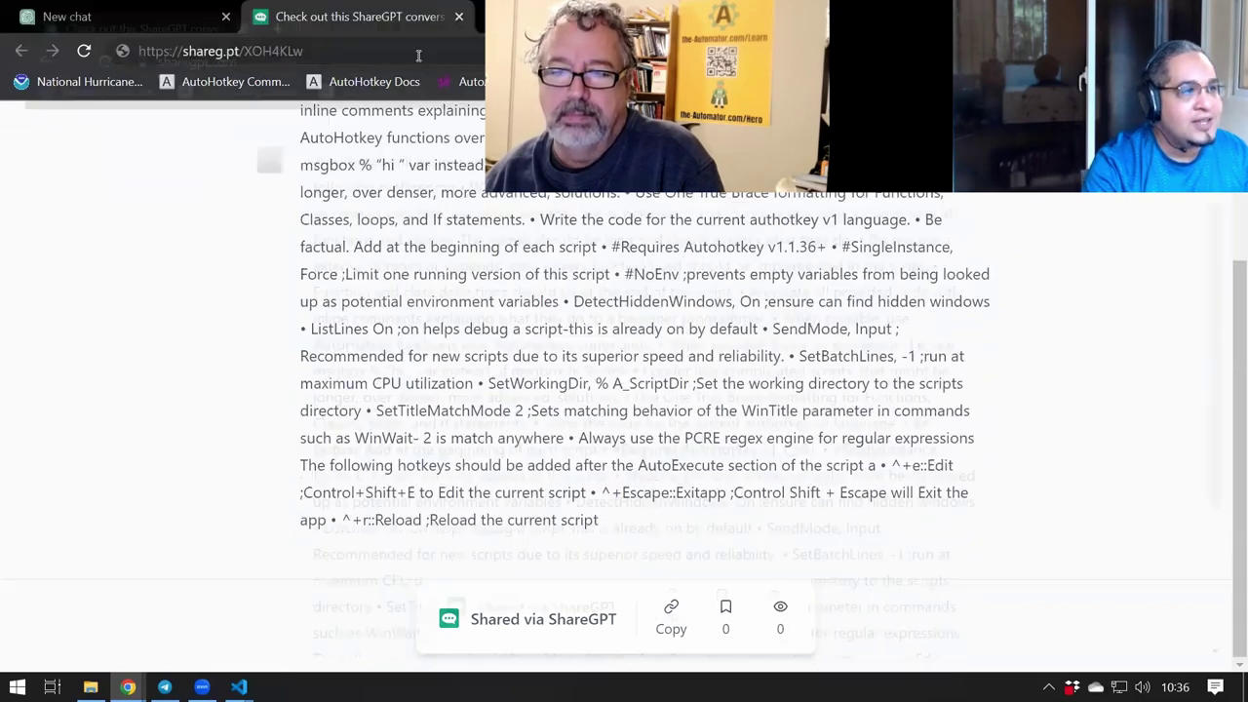
key("ctrl+w")
key("ctrl+w")
scroll(130, 346, "down", 4)
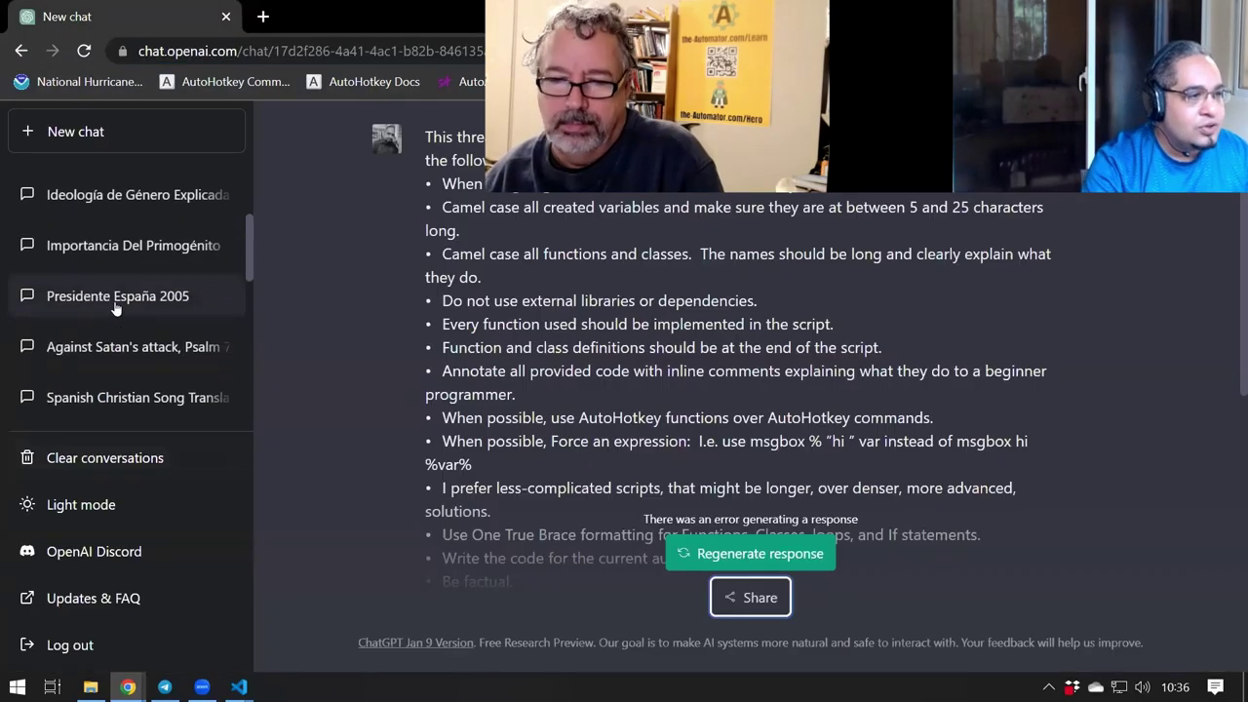
Step: Open the New-SelfSignedCertificate conversation from the sidebar and highlight part of its response
scroll(129, 346, "down", 3)
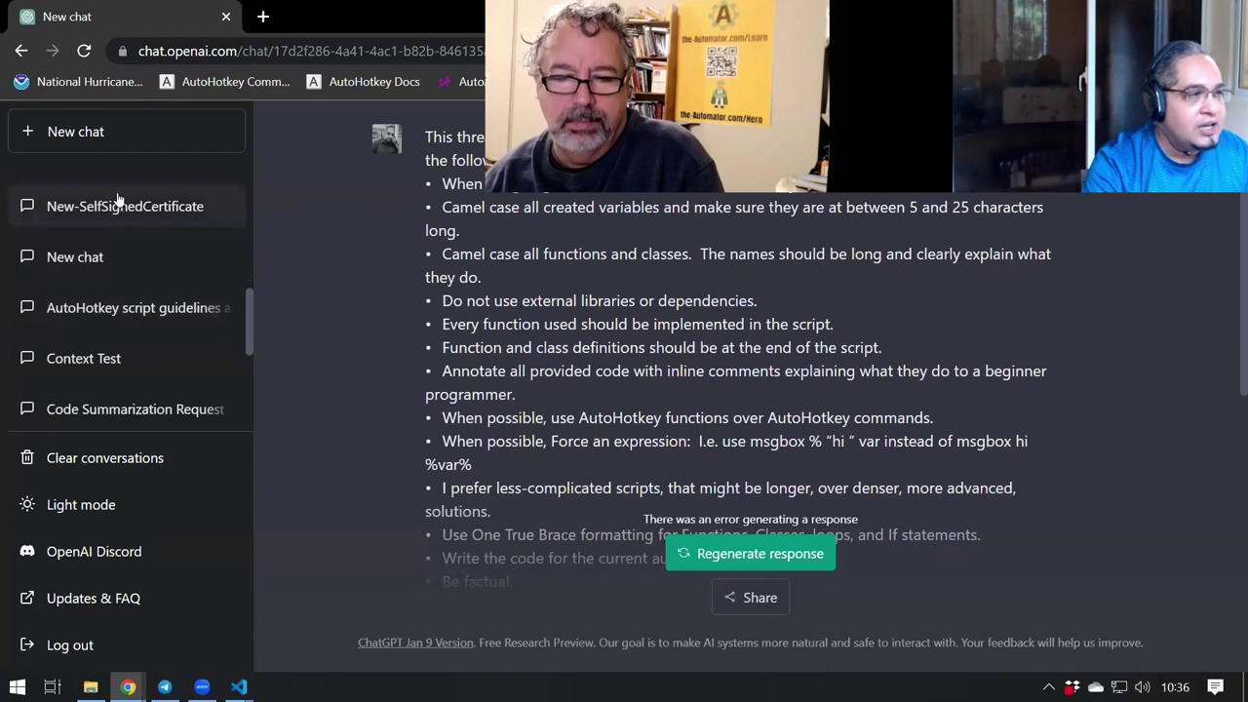
left_click(120, 200)
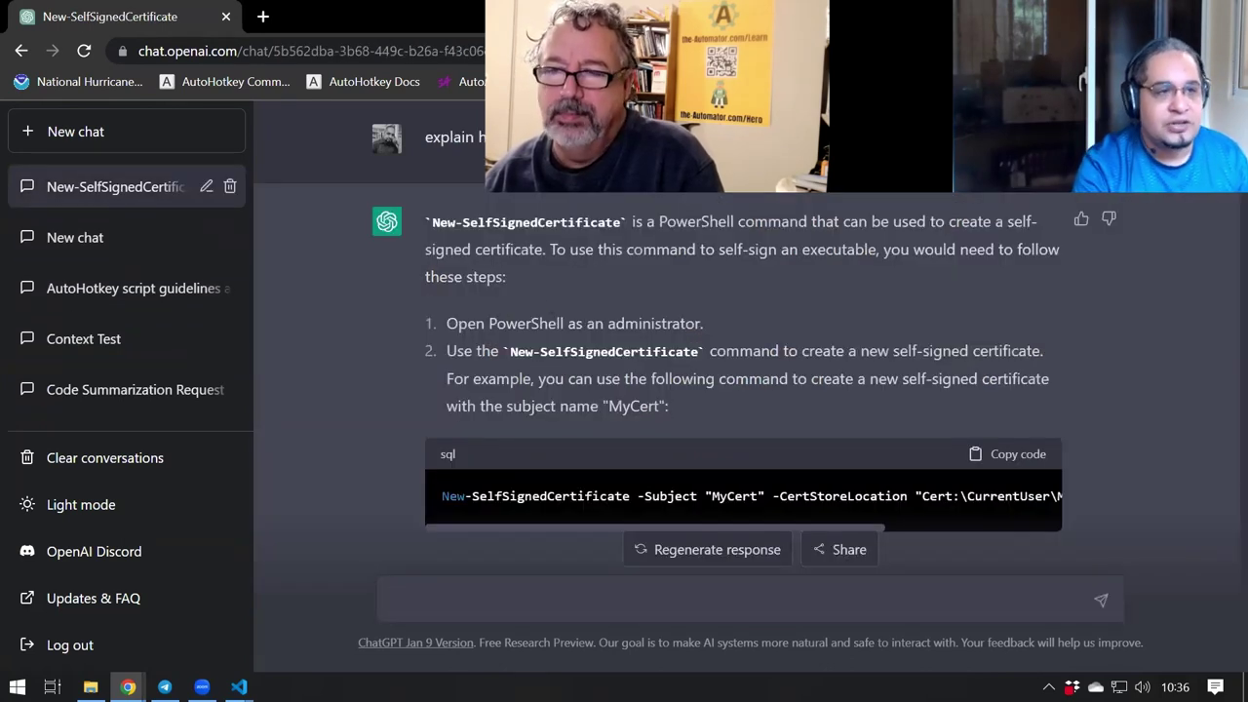
left_click_drag(440, 131, 774, 285)
left_click(774, 283)
Step: Read through the signtool.exe signing steps and the replies explaining possible certificate errors
scroll(774, 284, "down", 1)
scroll(774, 284, "down", 3)
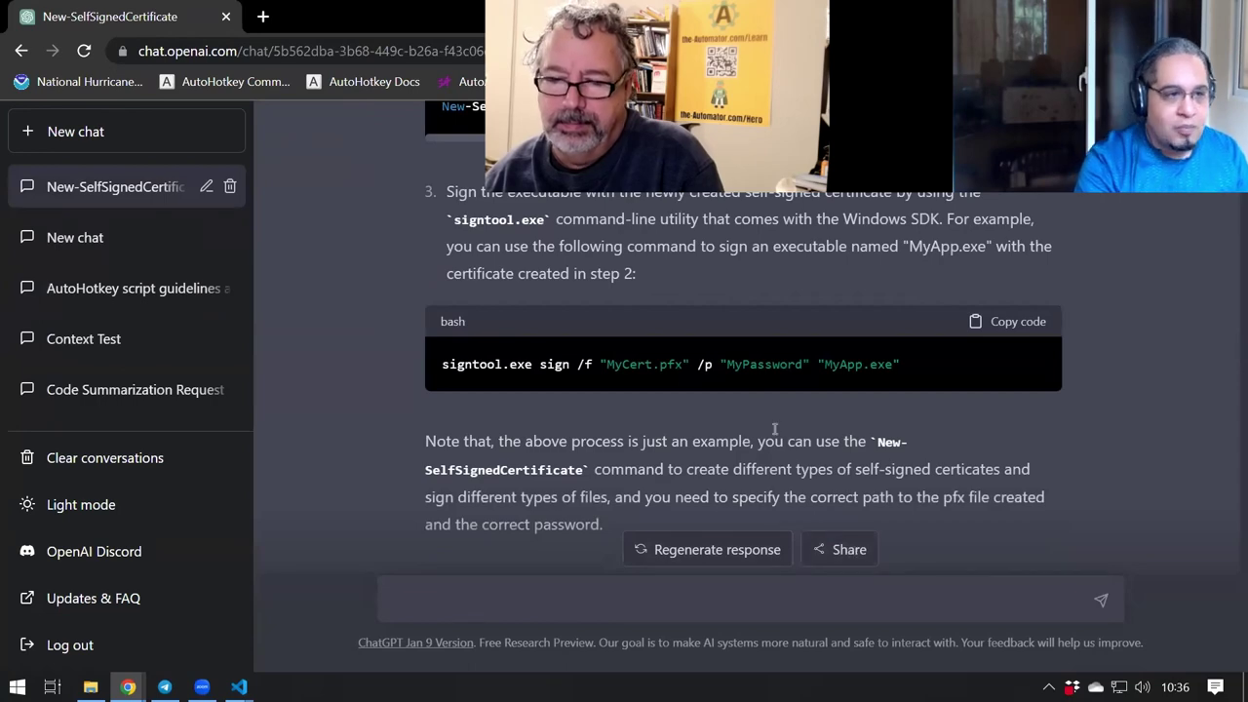
scroll(774, 429, "down", 5)
scroll(727, 385, "up", 15)
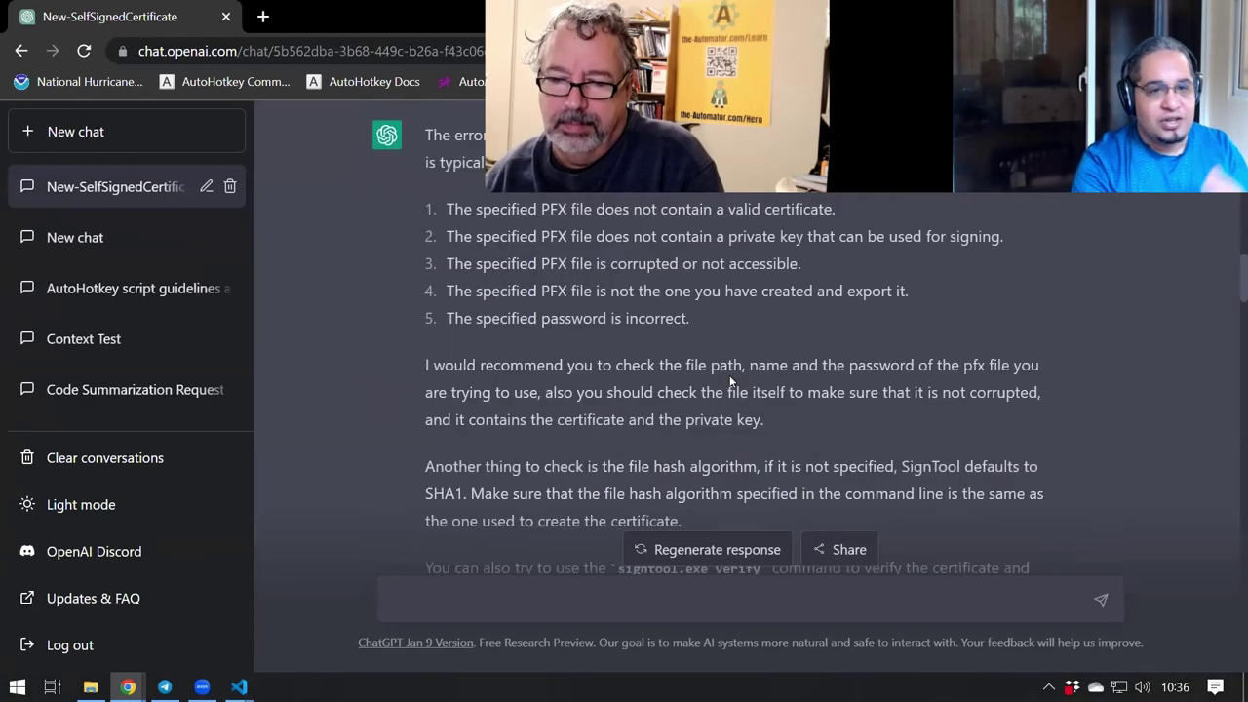
scroll(729, 381, "down", 20)
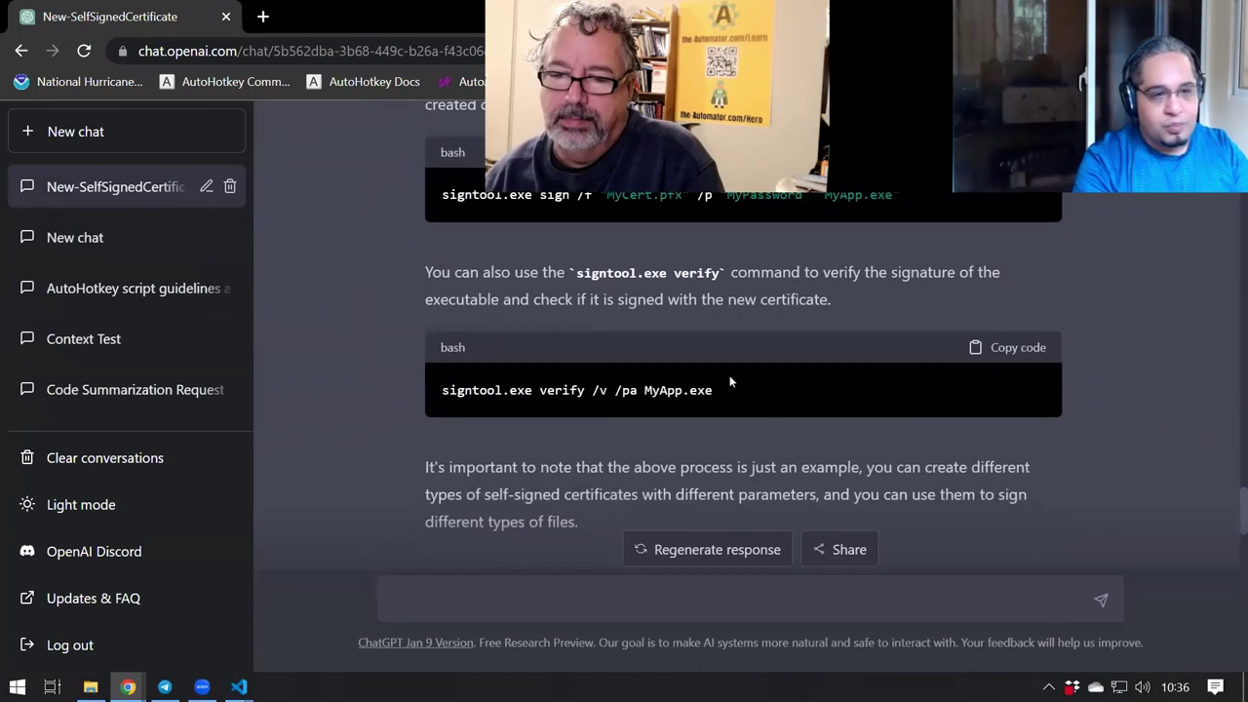
scroll(851, 420, "down", 4)
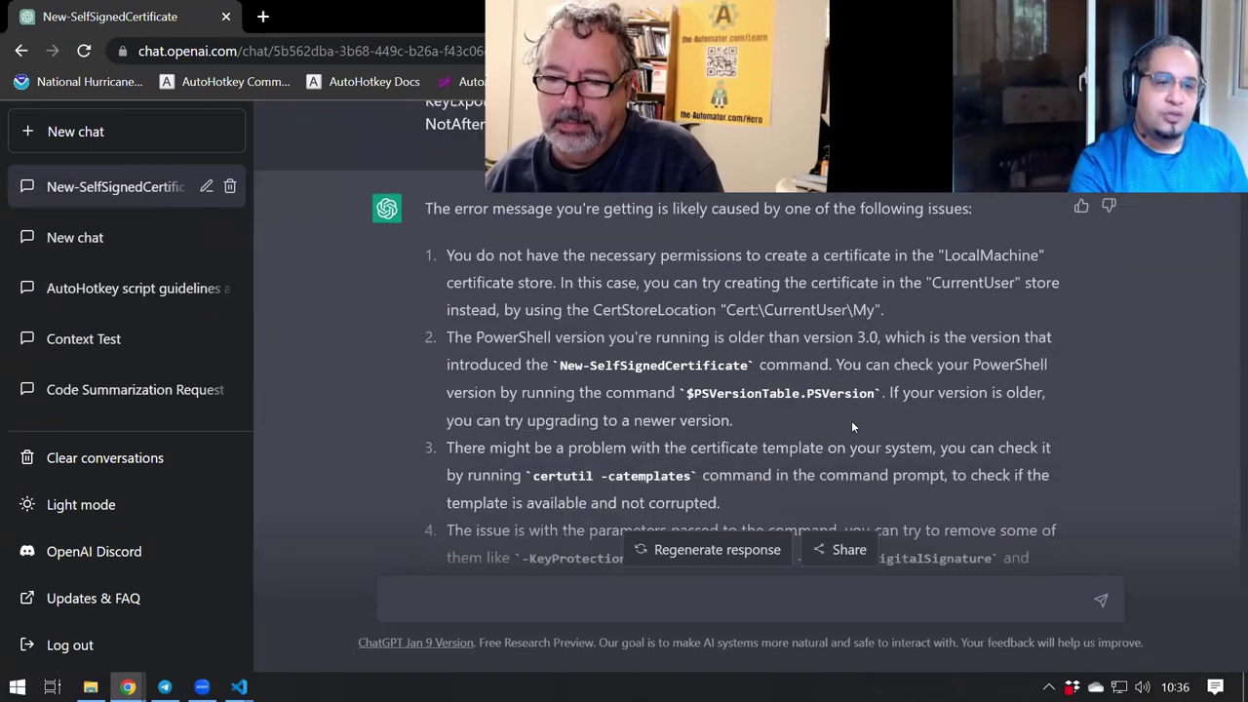